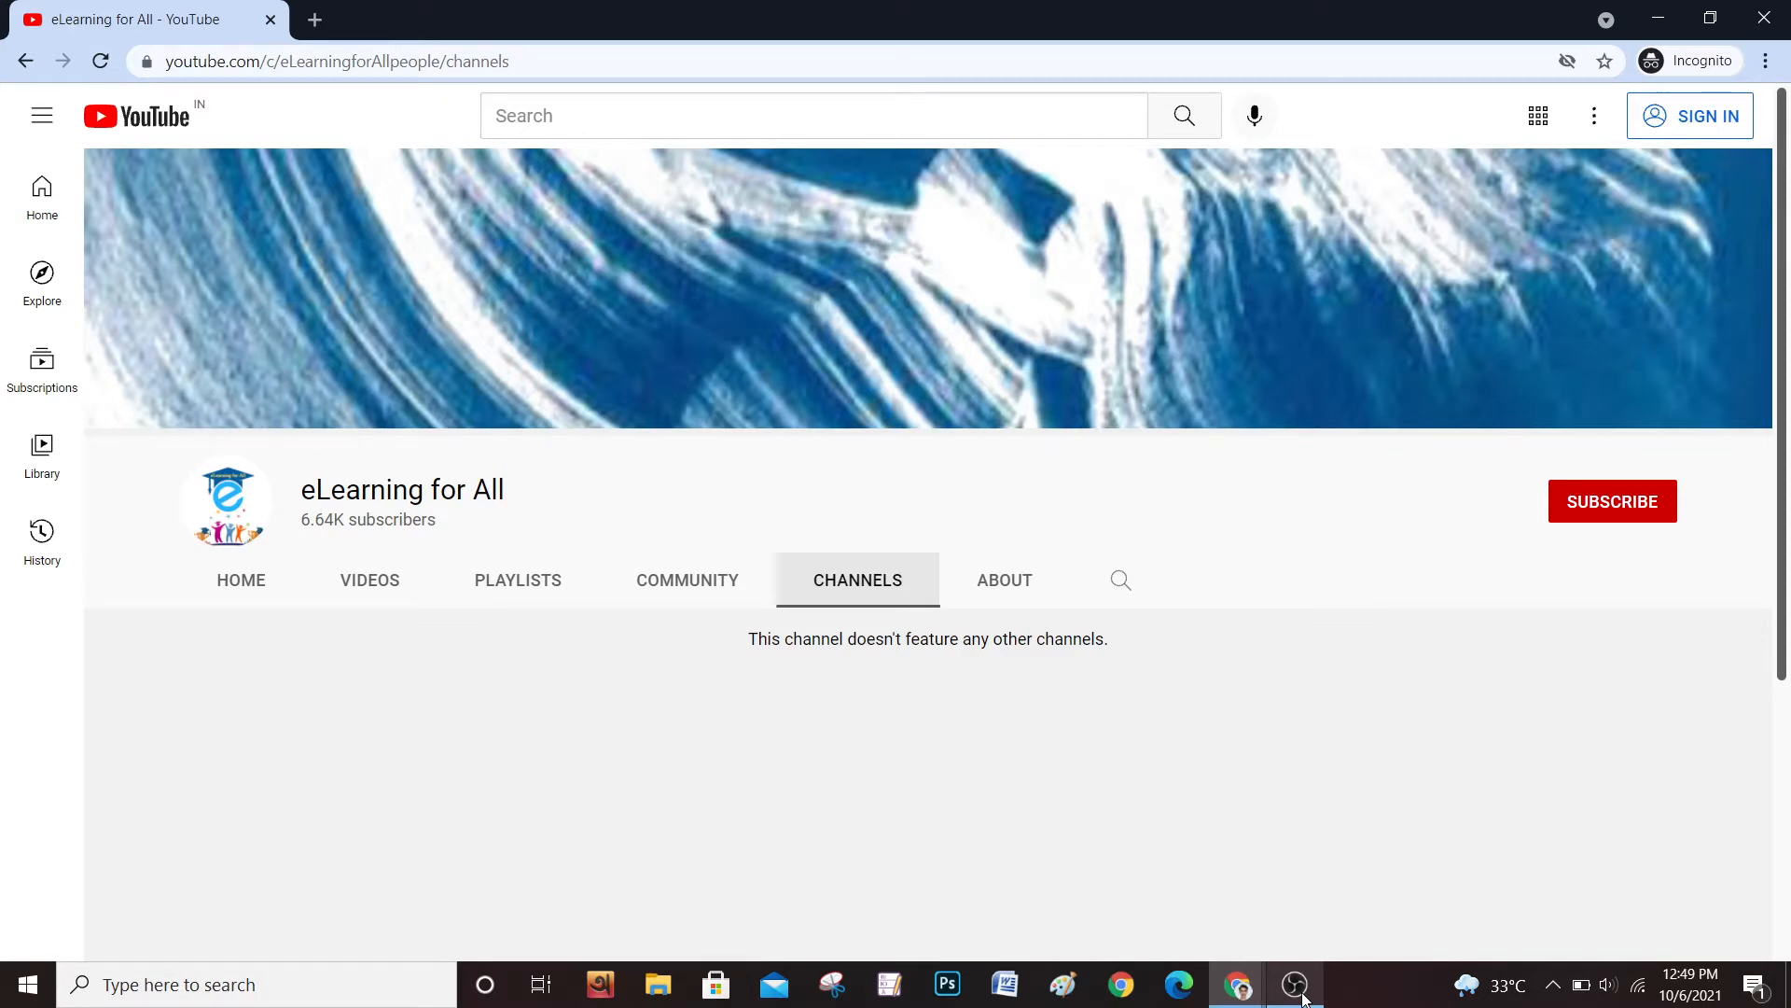
Switch to the signed-in Chrome window and open Google Calendar
click(1238, 984)
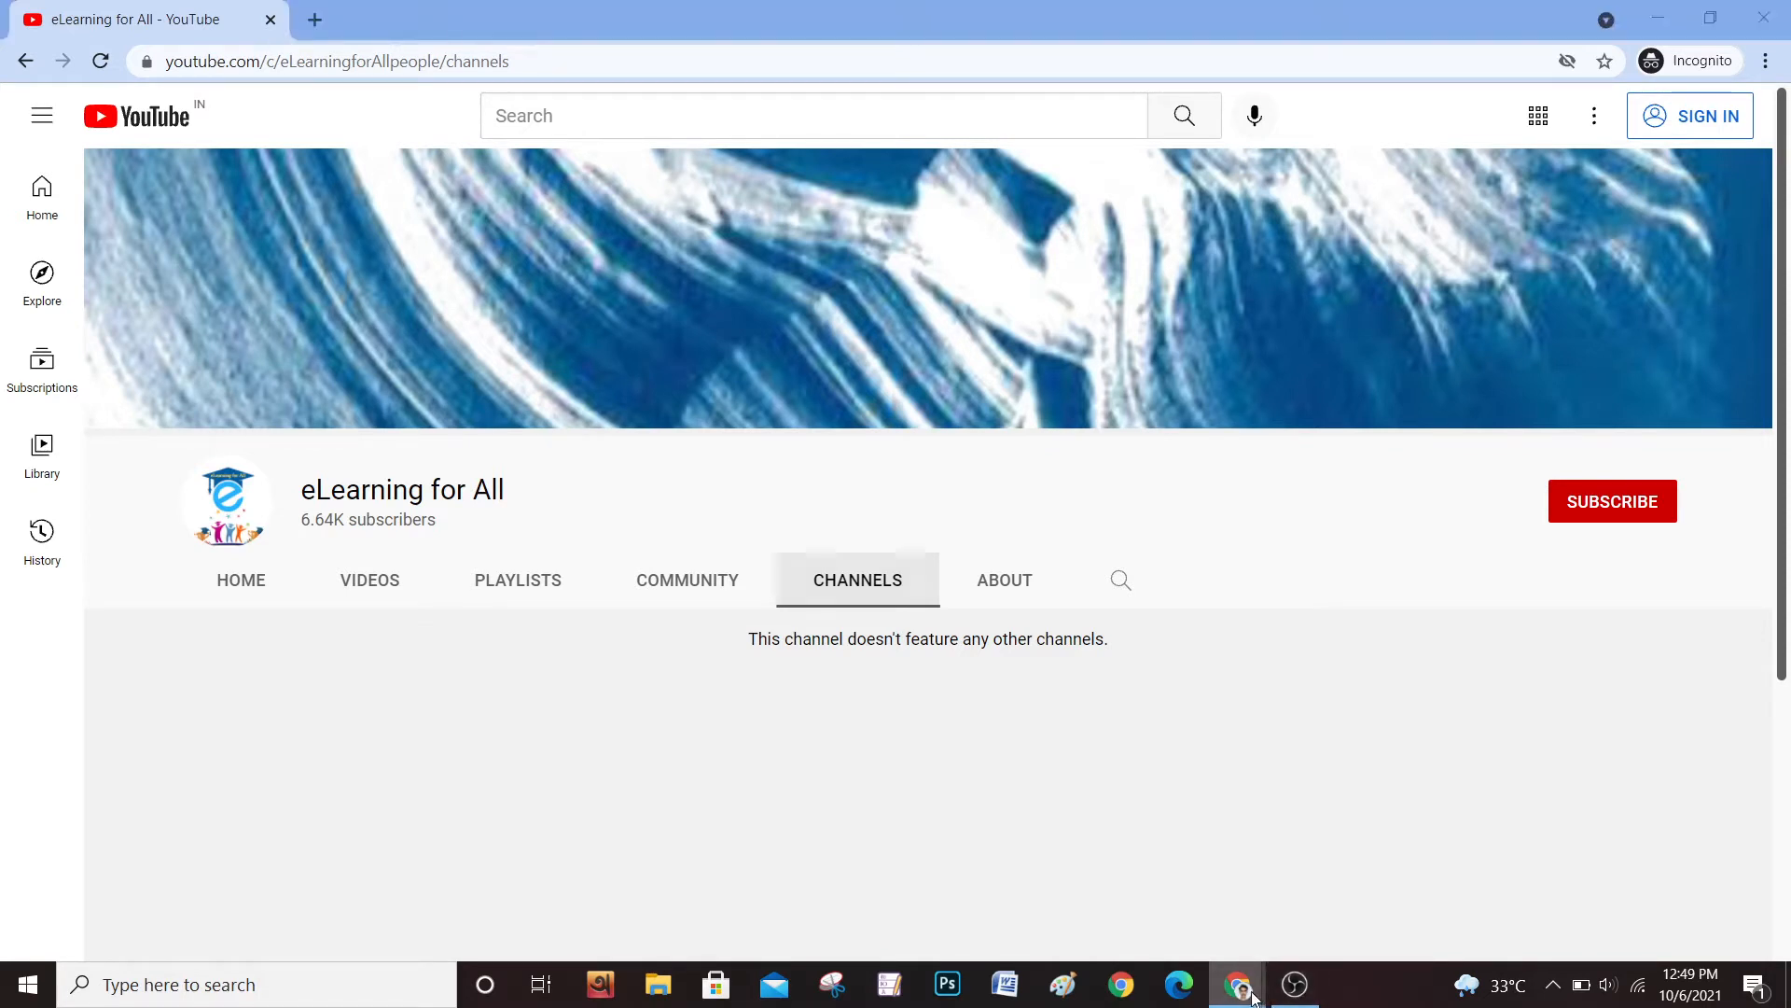
click(1166, 922)
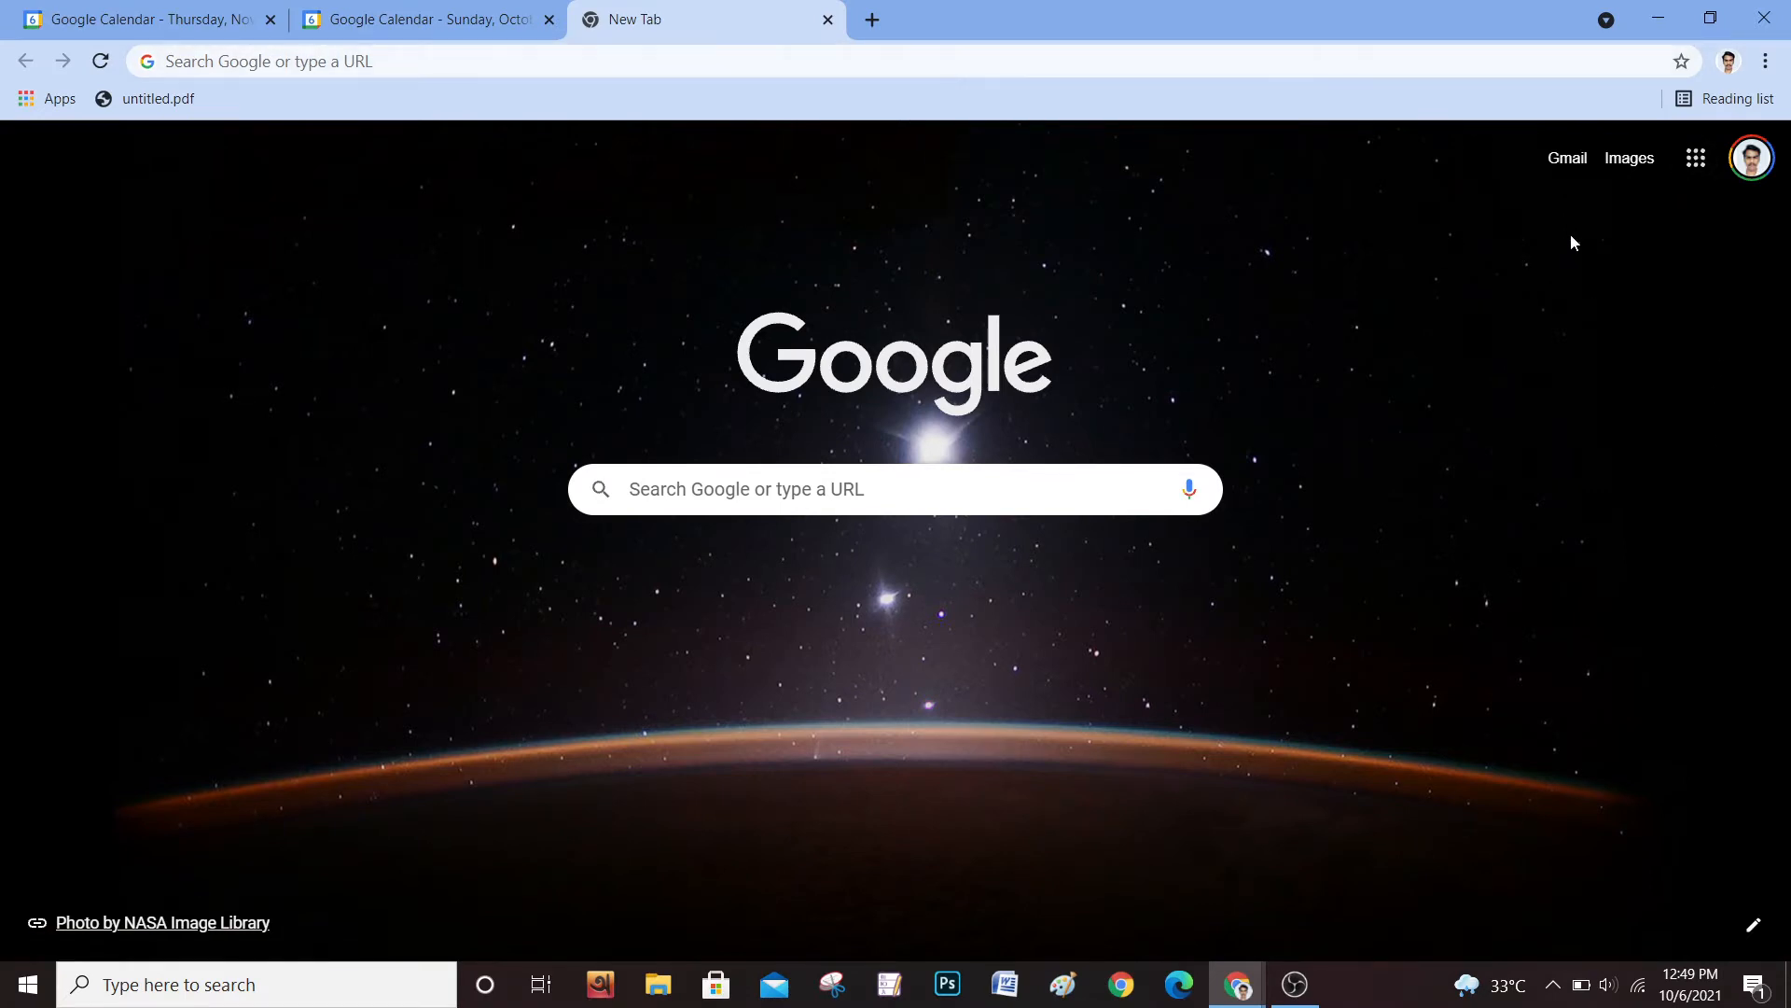
click(1694, 161)
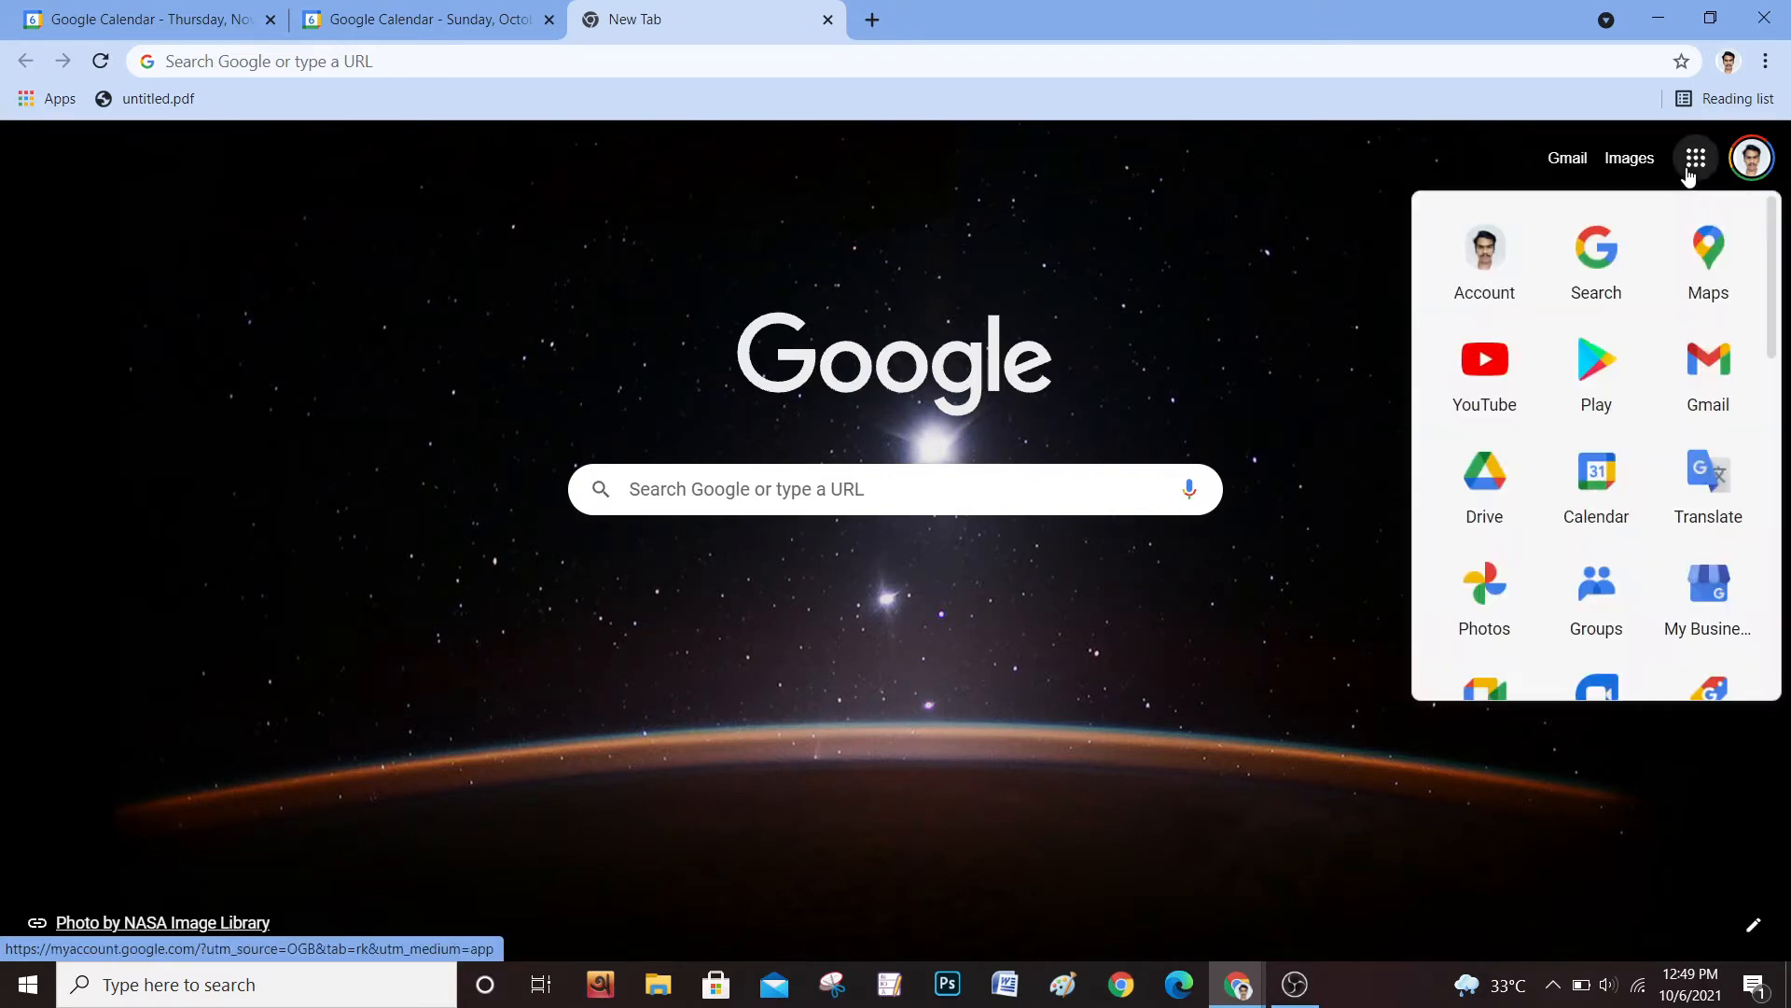
click(1601, 507)
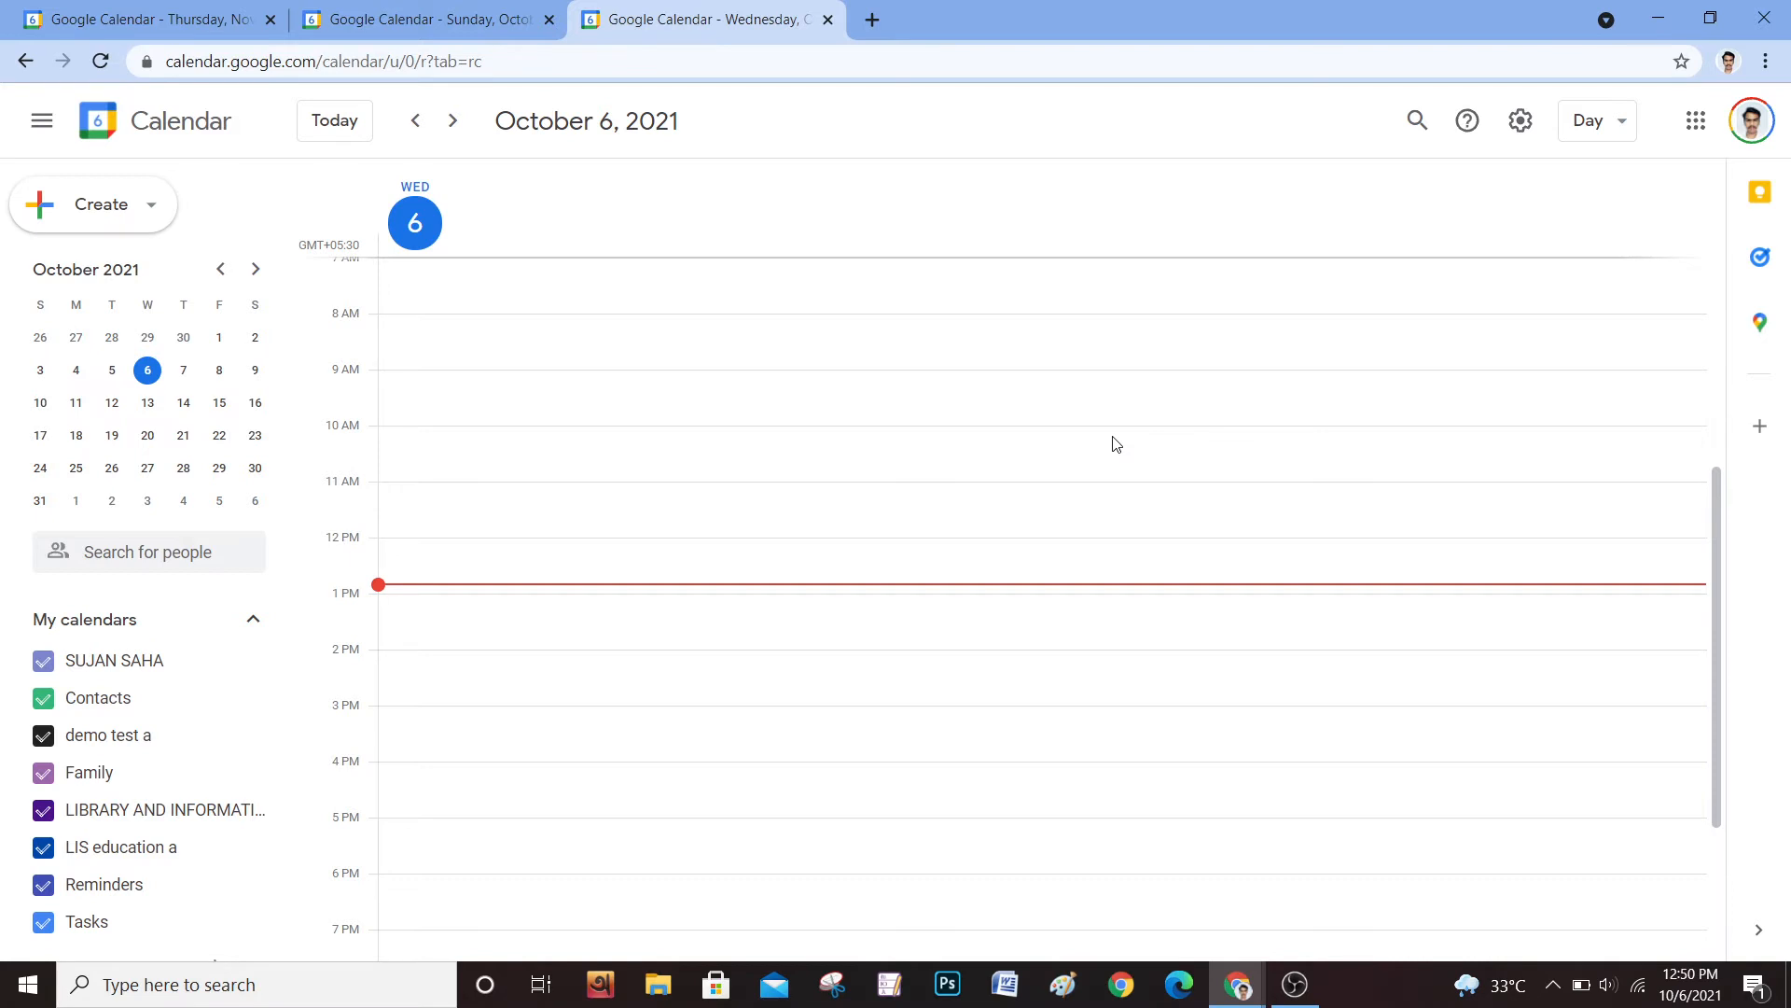
Start a new event on October 29, 2021, titled "One day webinar on 29.10.2021 to 30.10.2021"
click(222, 471)
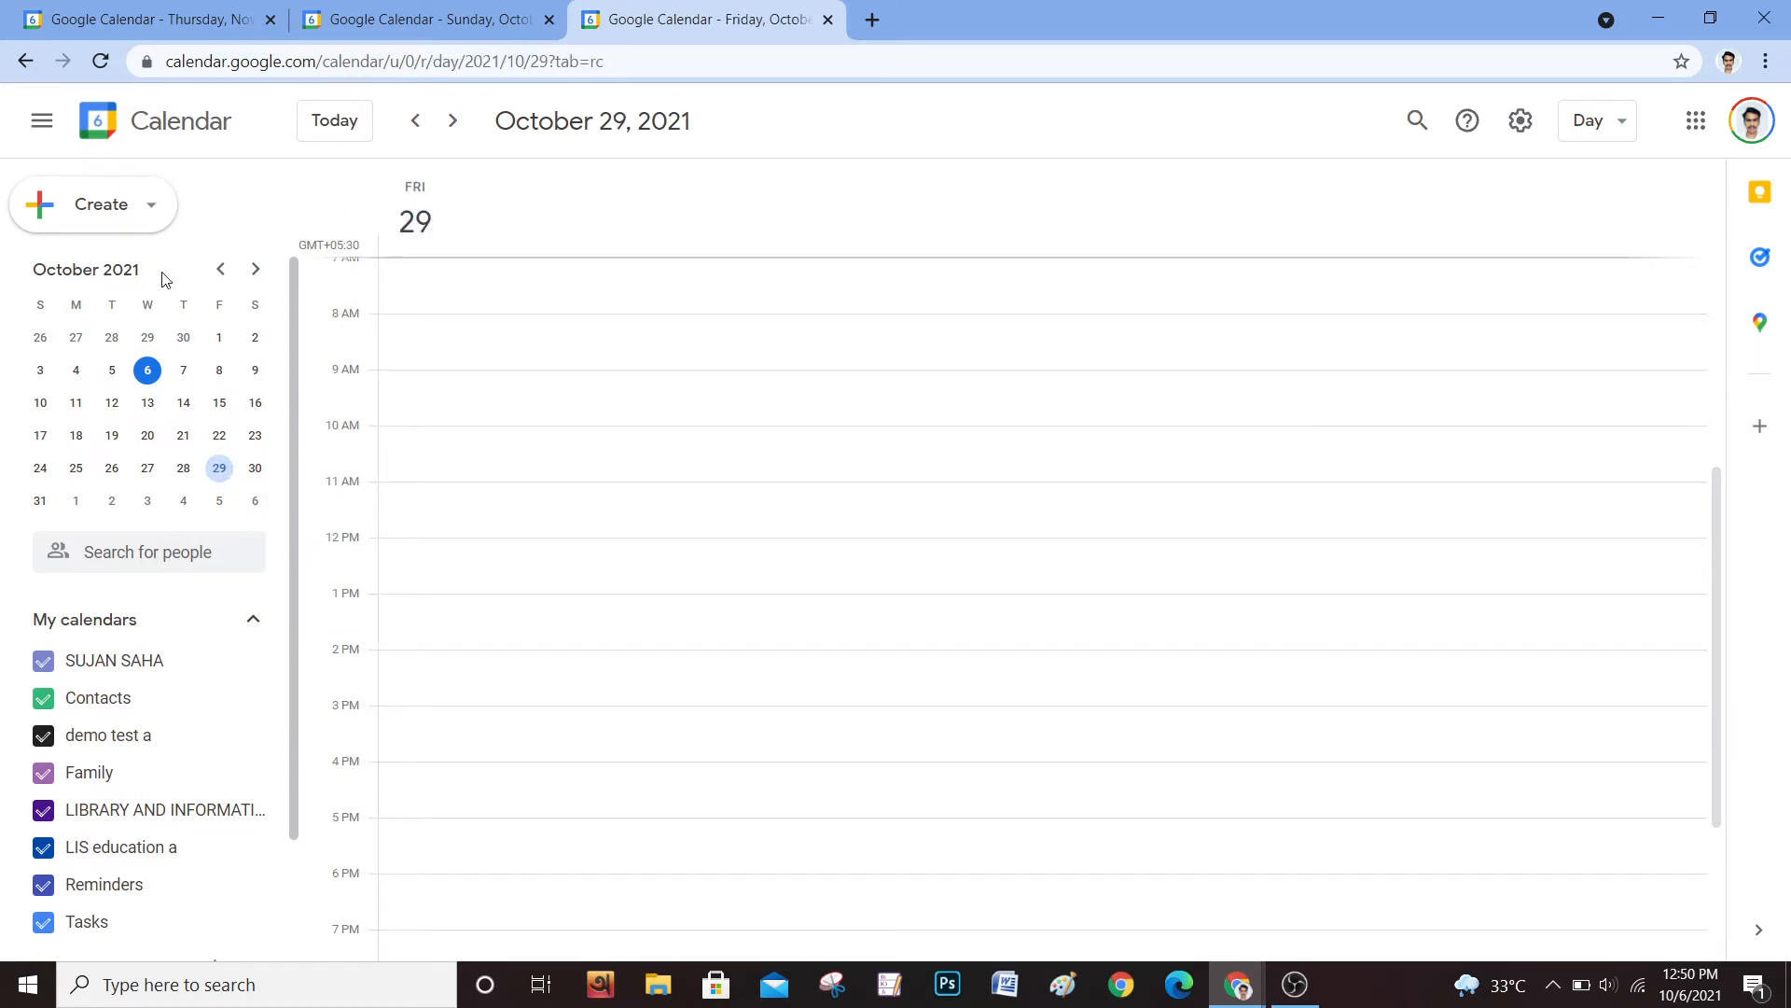
click(152, 209)
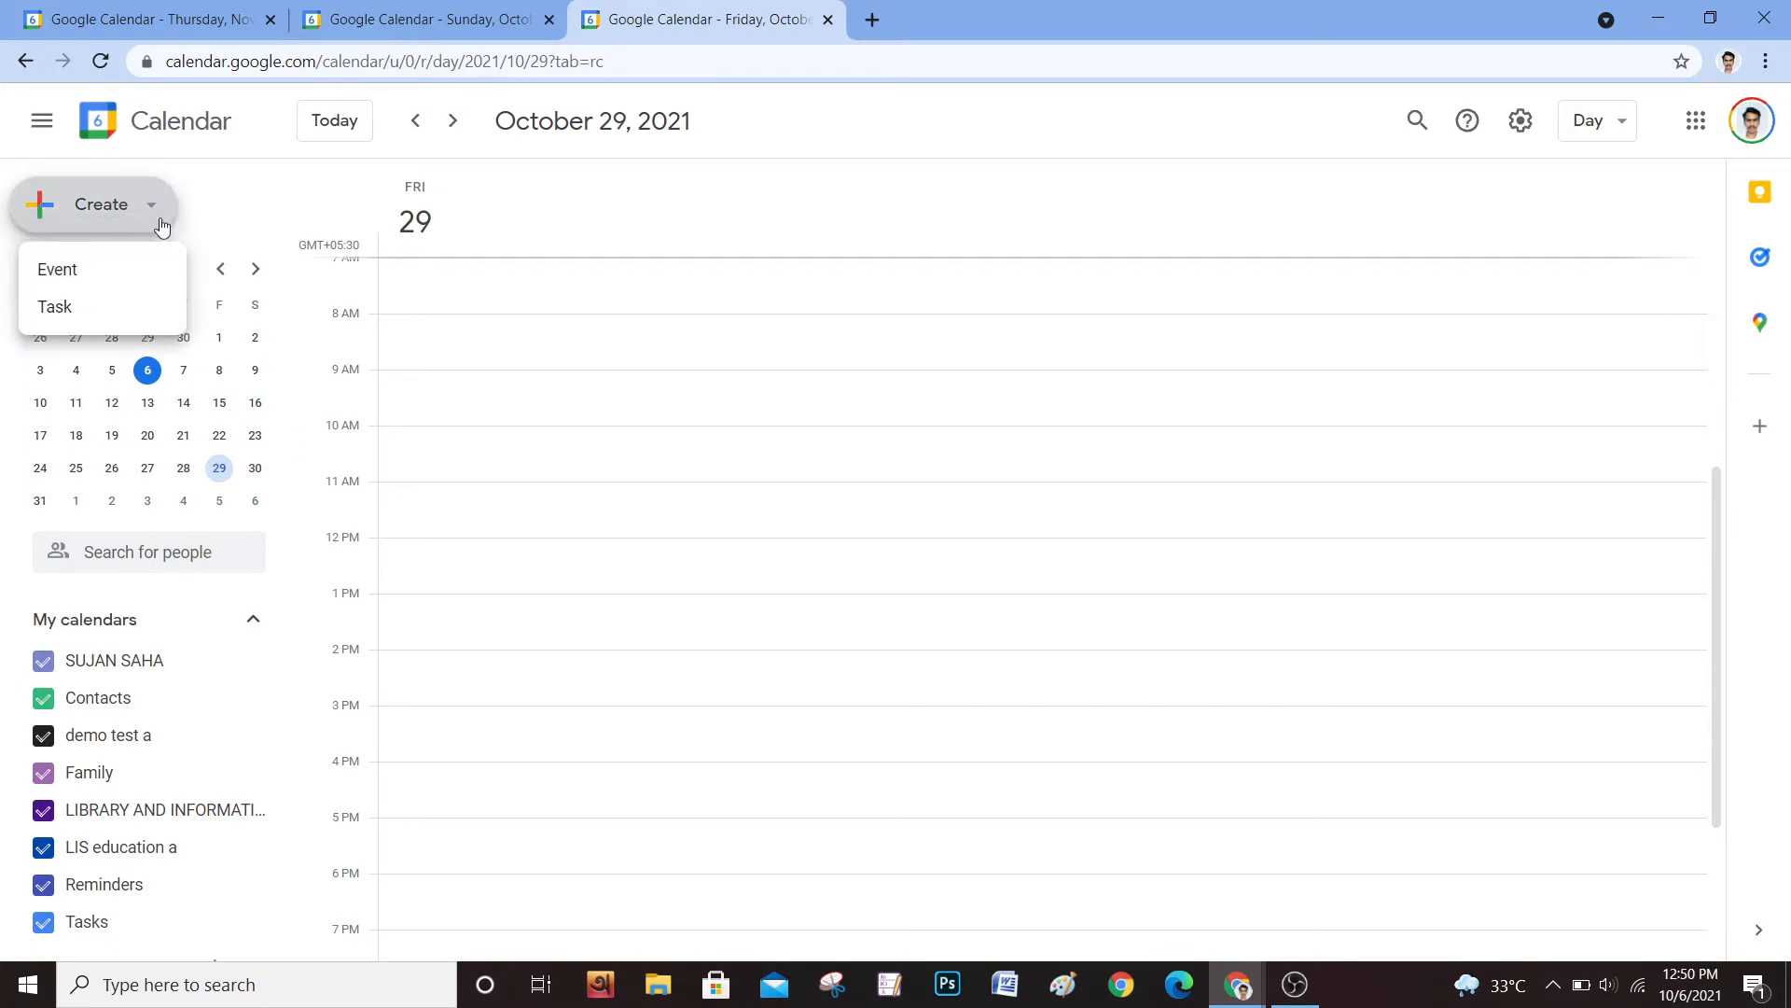
click(110, 270)
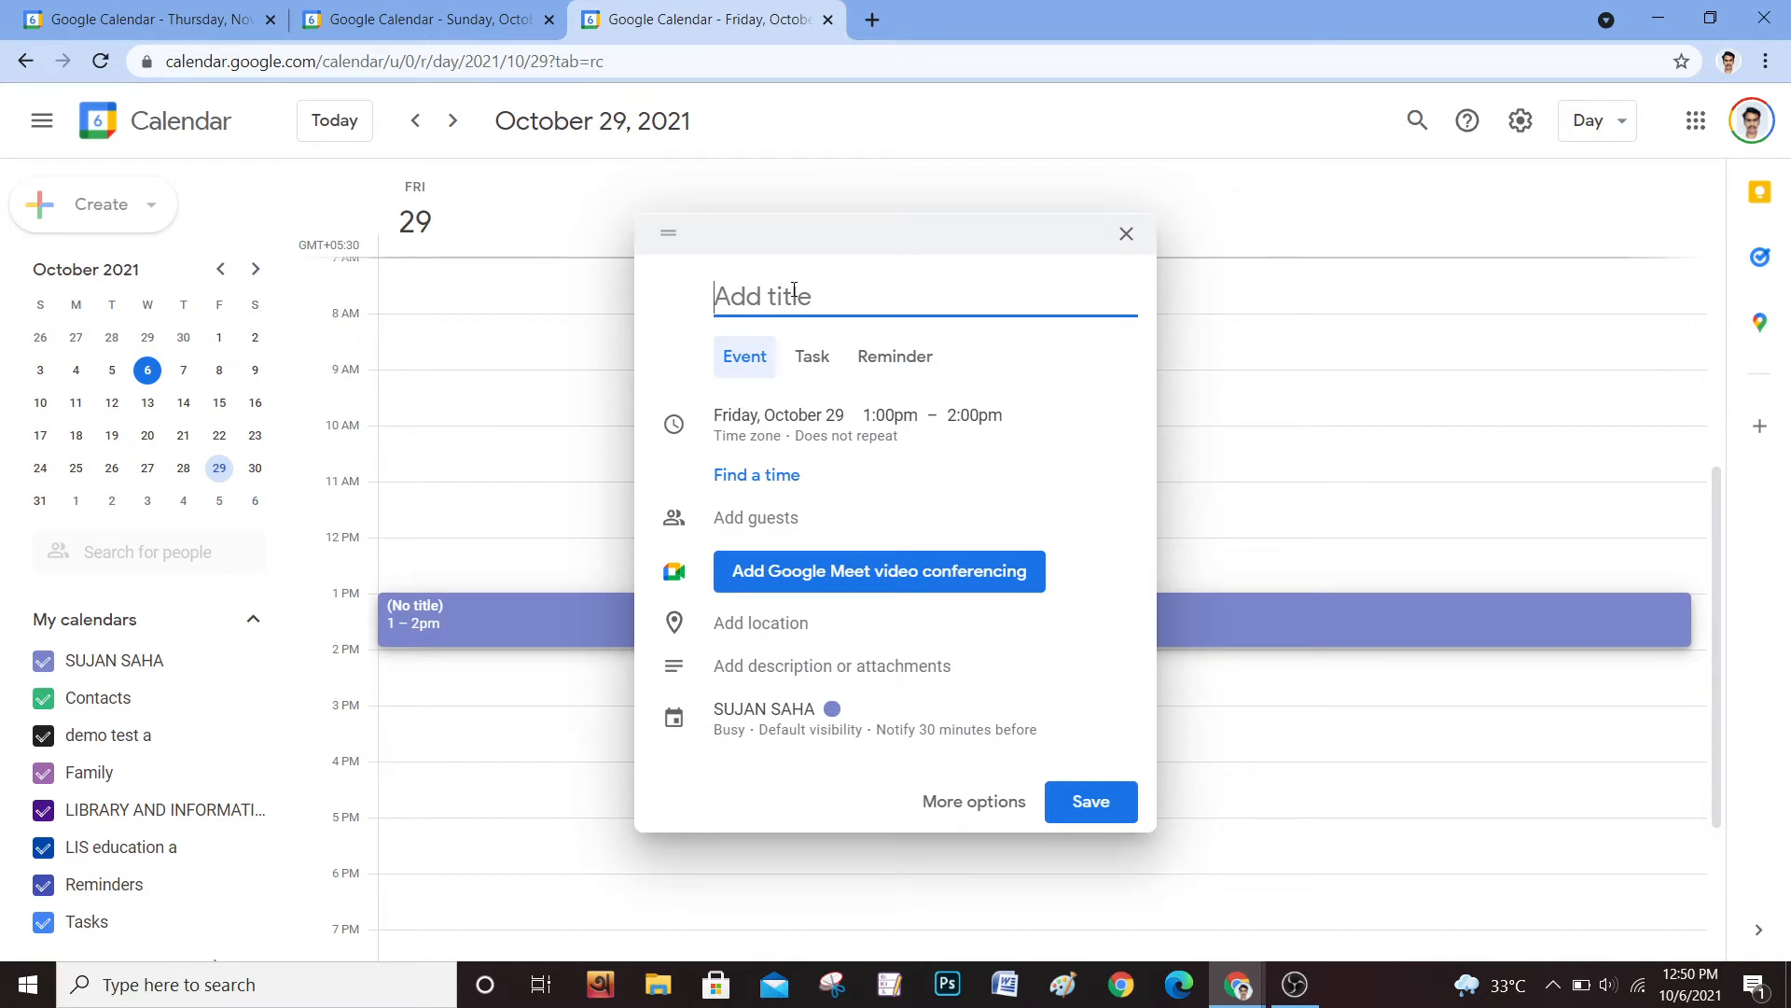
text(One day web)
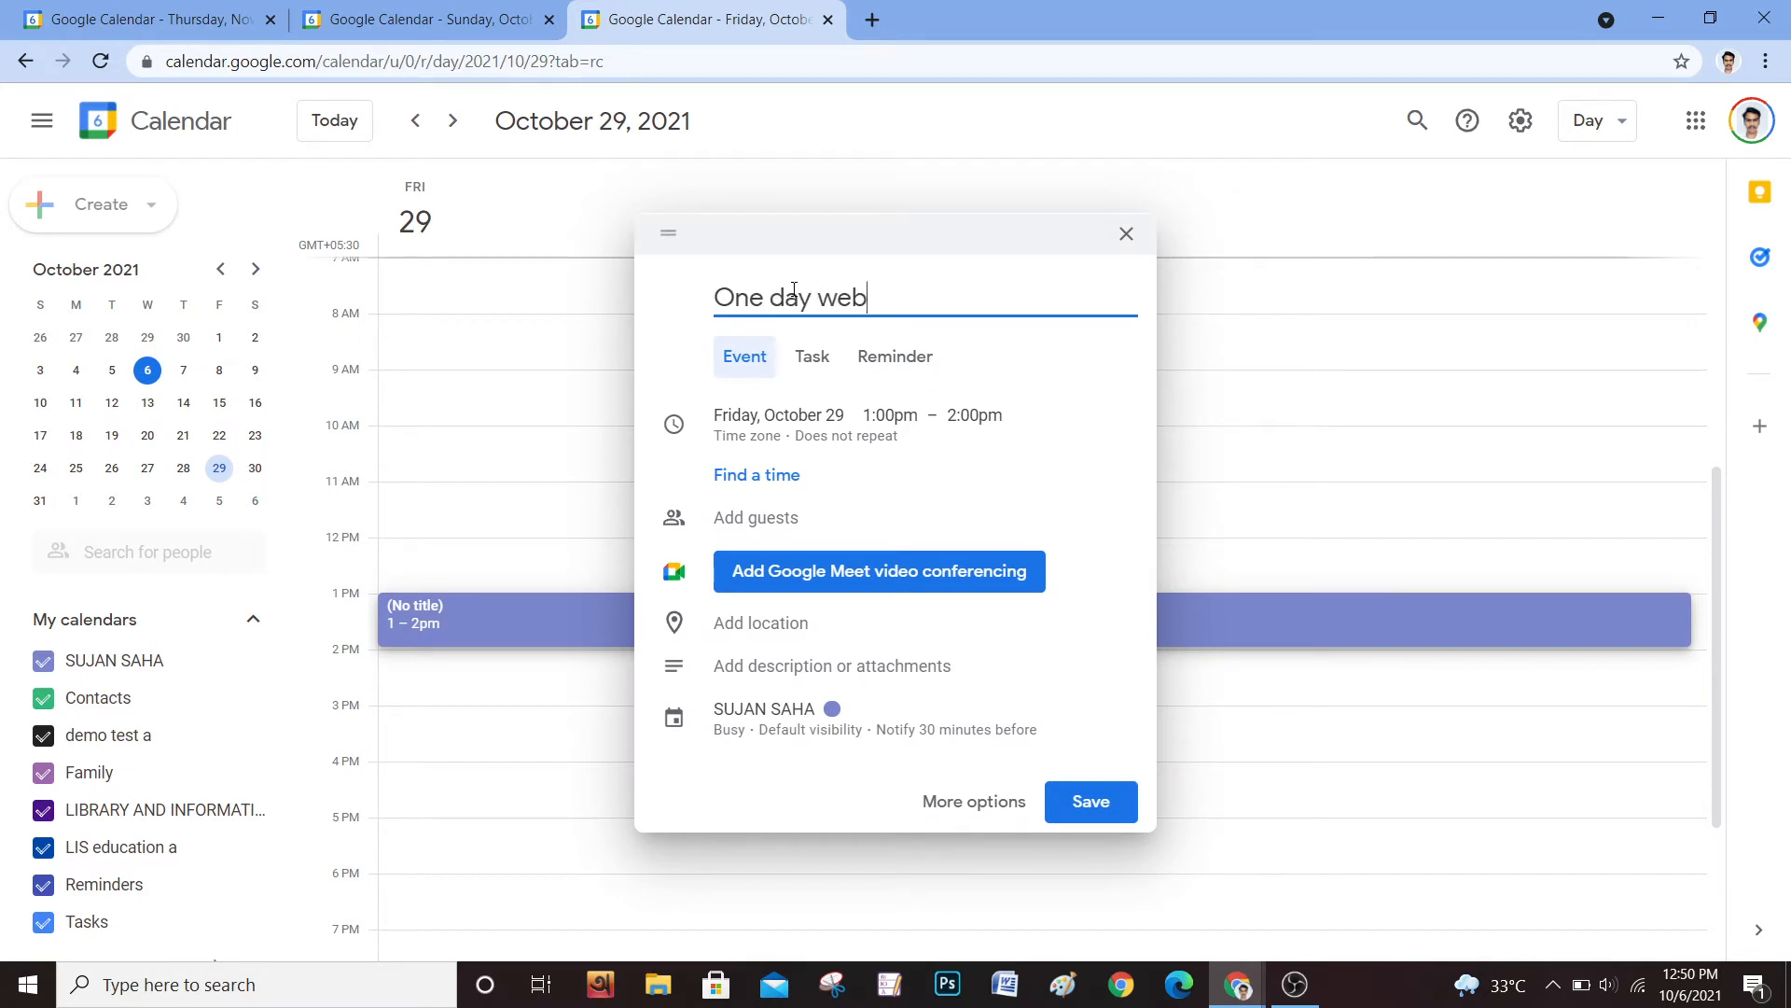
text(inar on 29.10.)
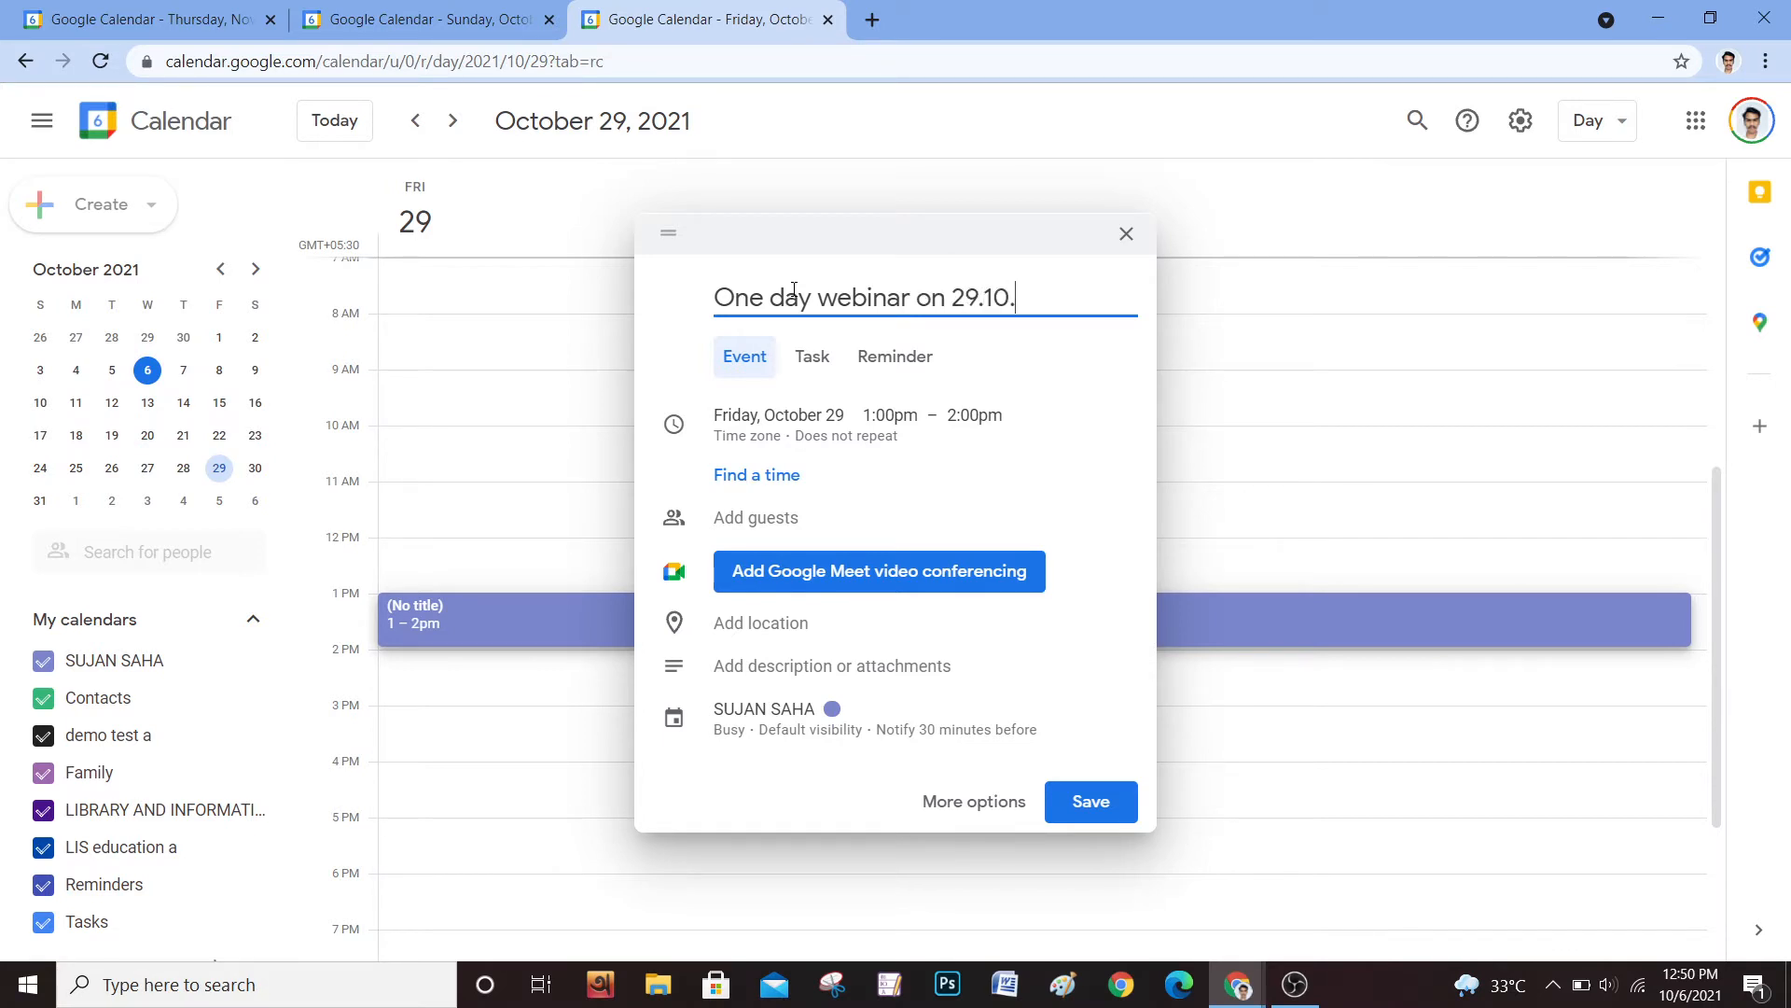
text(2021 to 30.1)
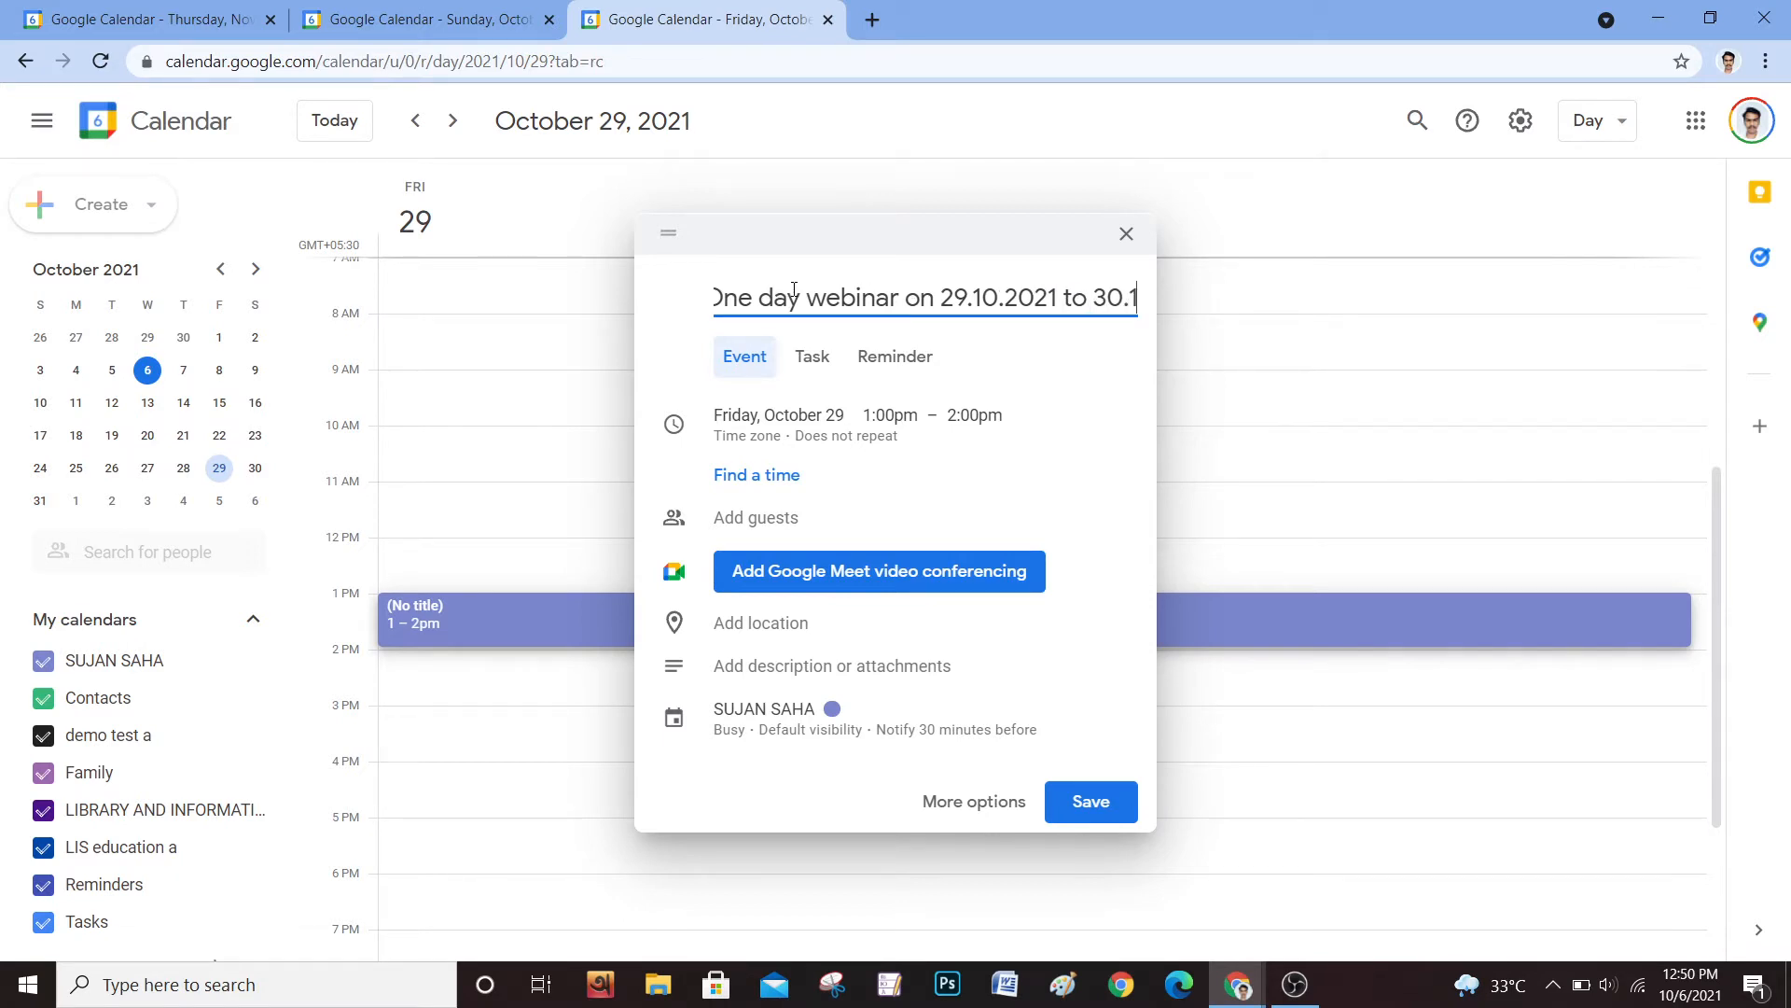
text(0.2021)
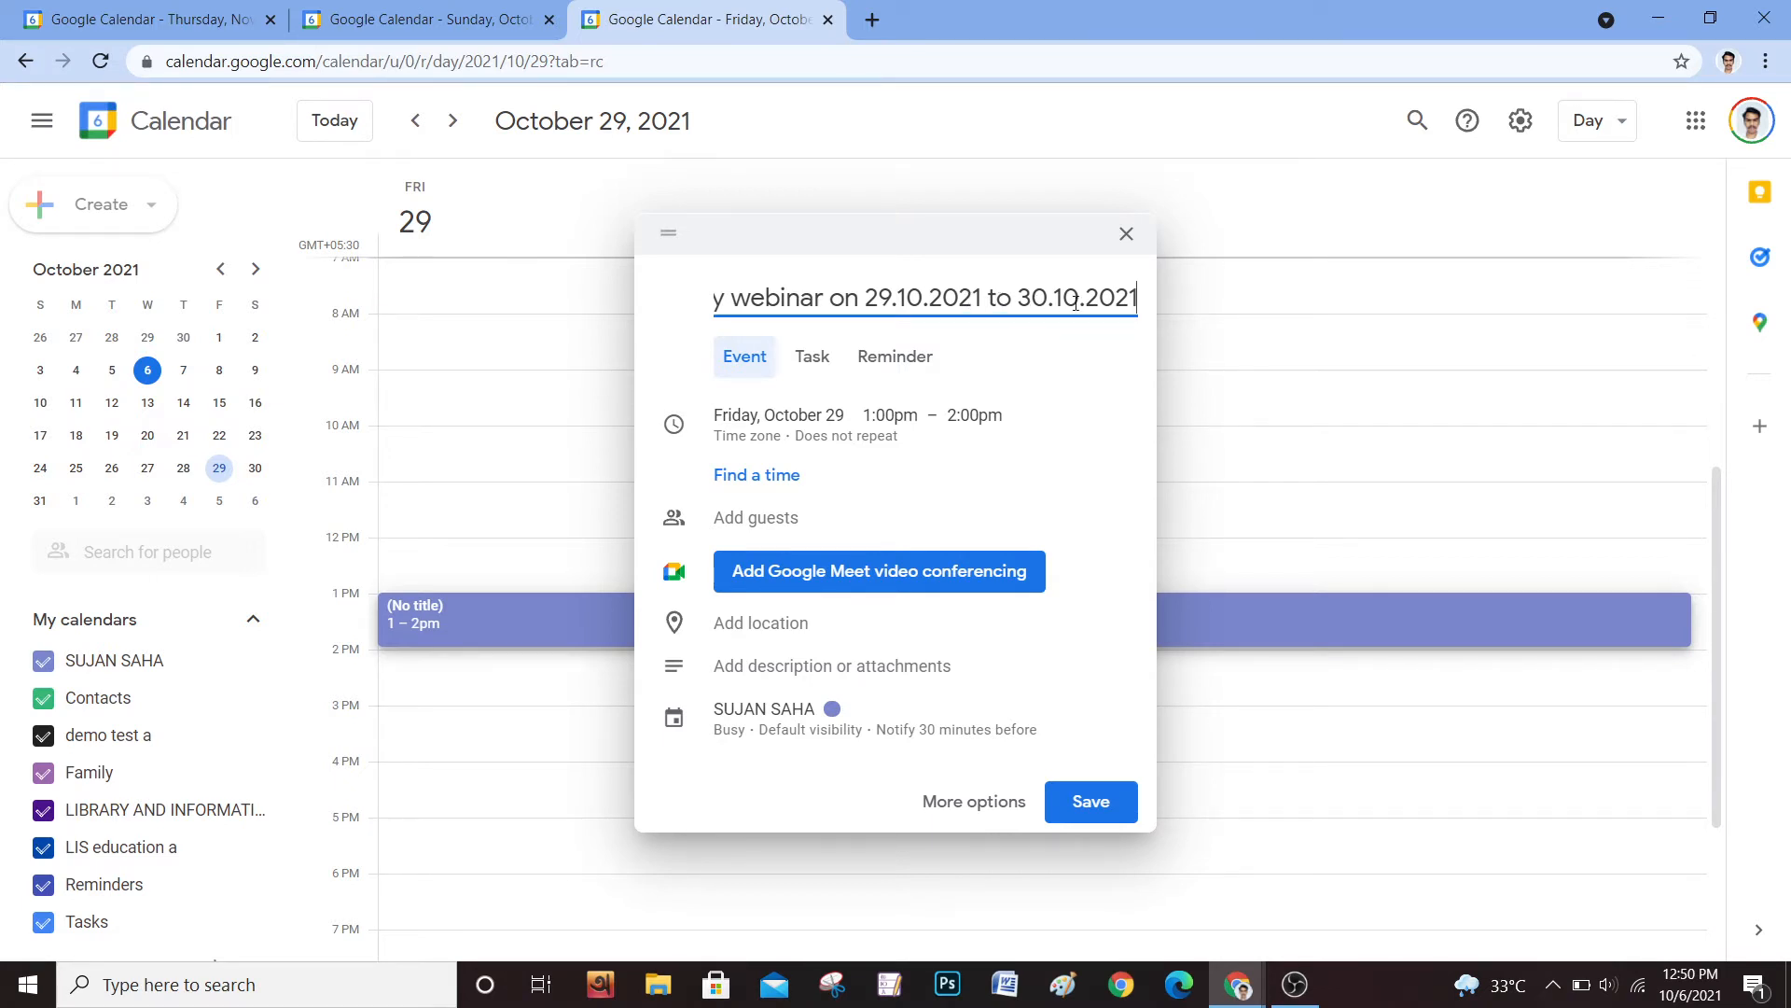
Schedule the webinar from 2:00pm to 4:00pm with Google Meet video conferencing and save the event
click(891, 413)
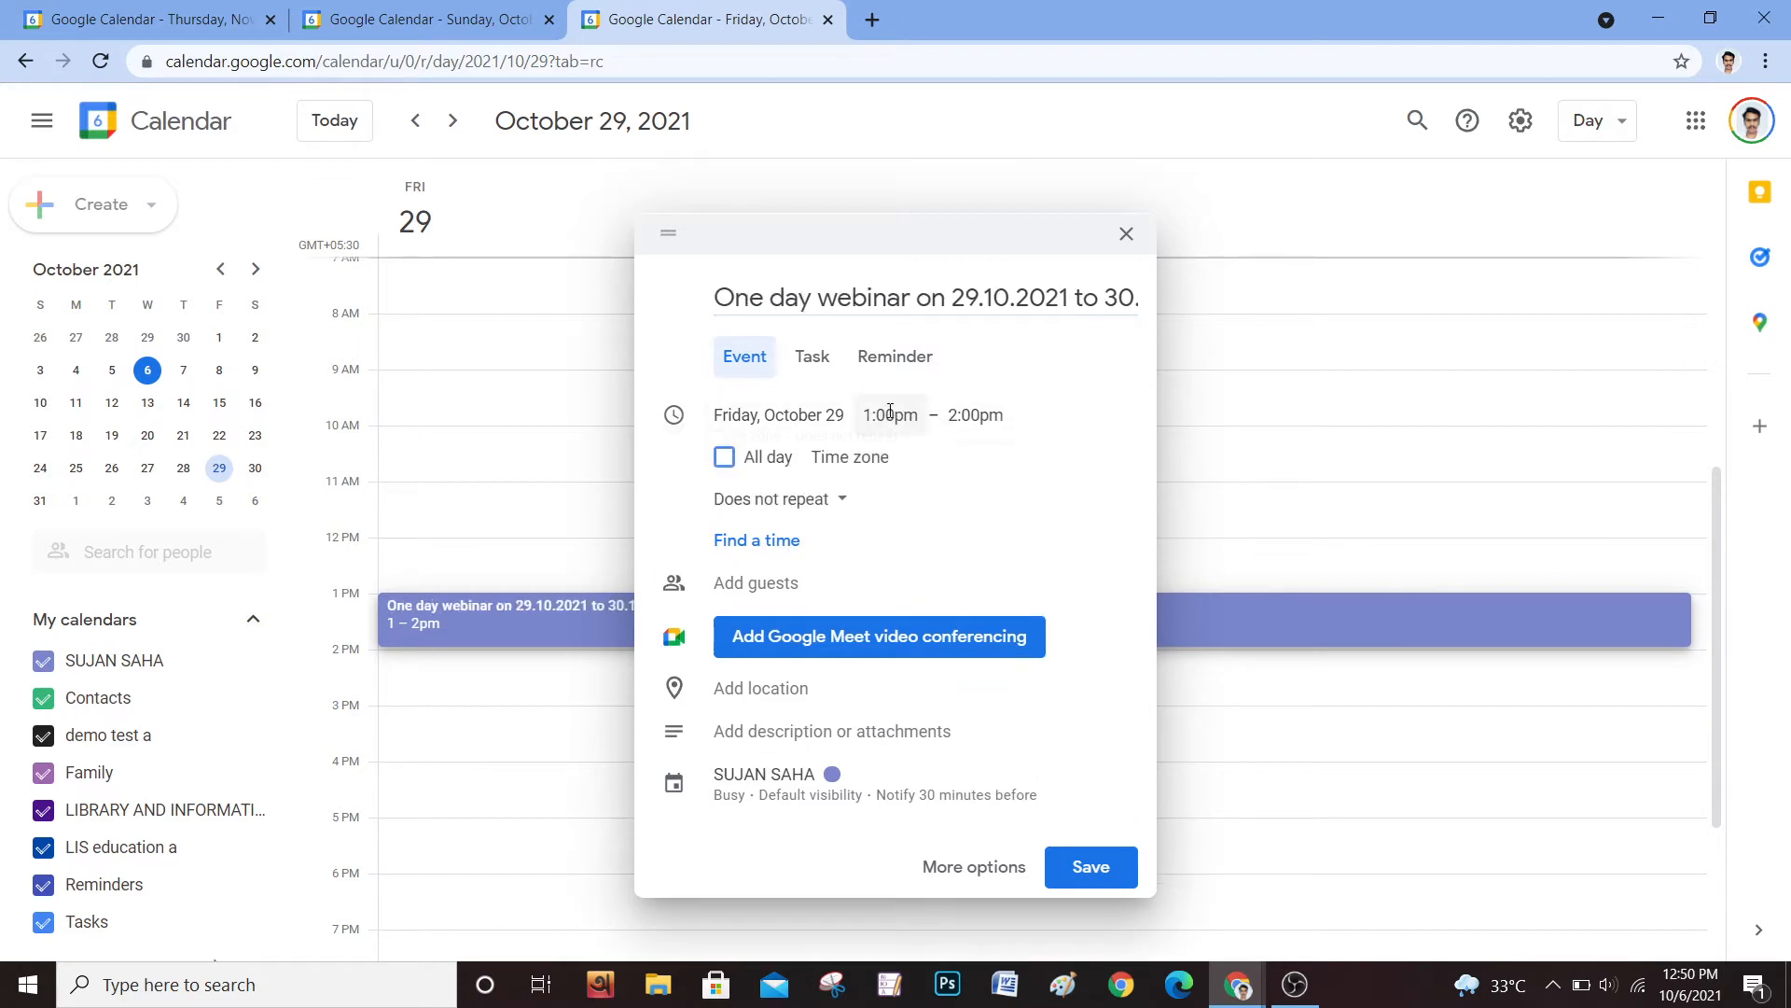
scroll(931, 564, down, 3)
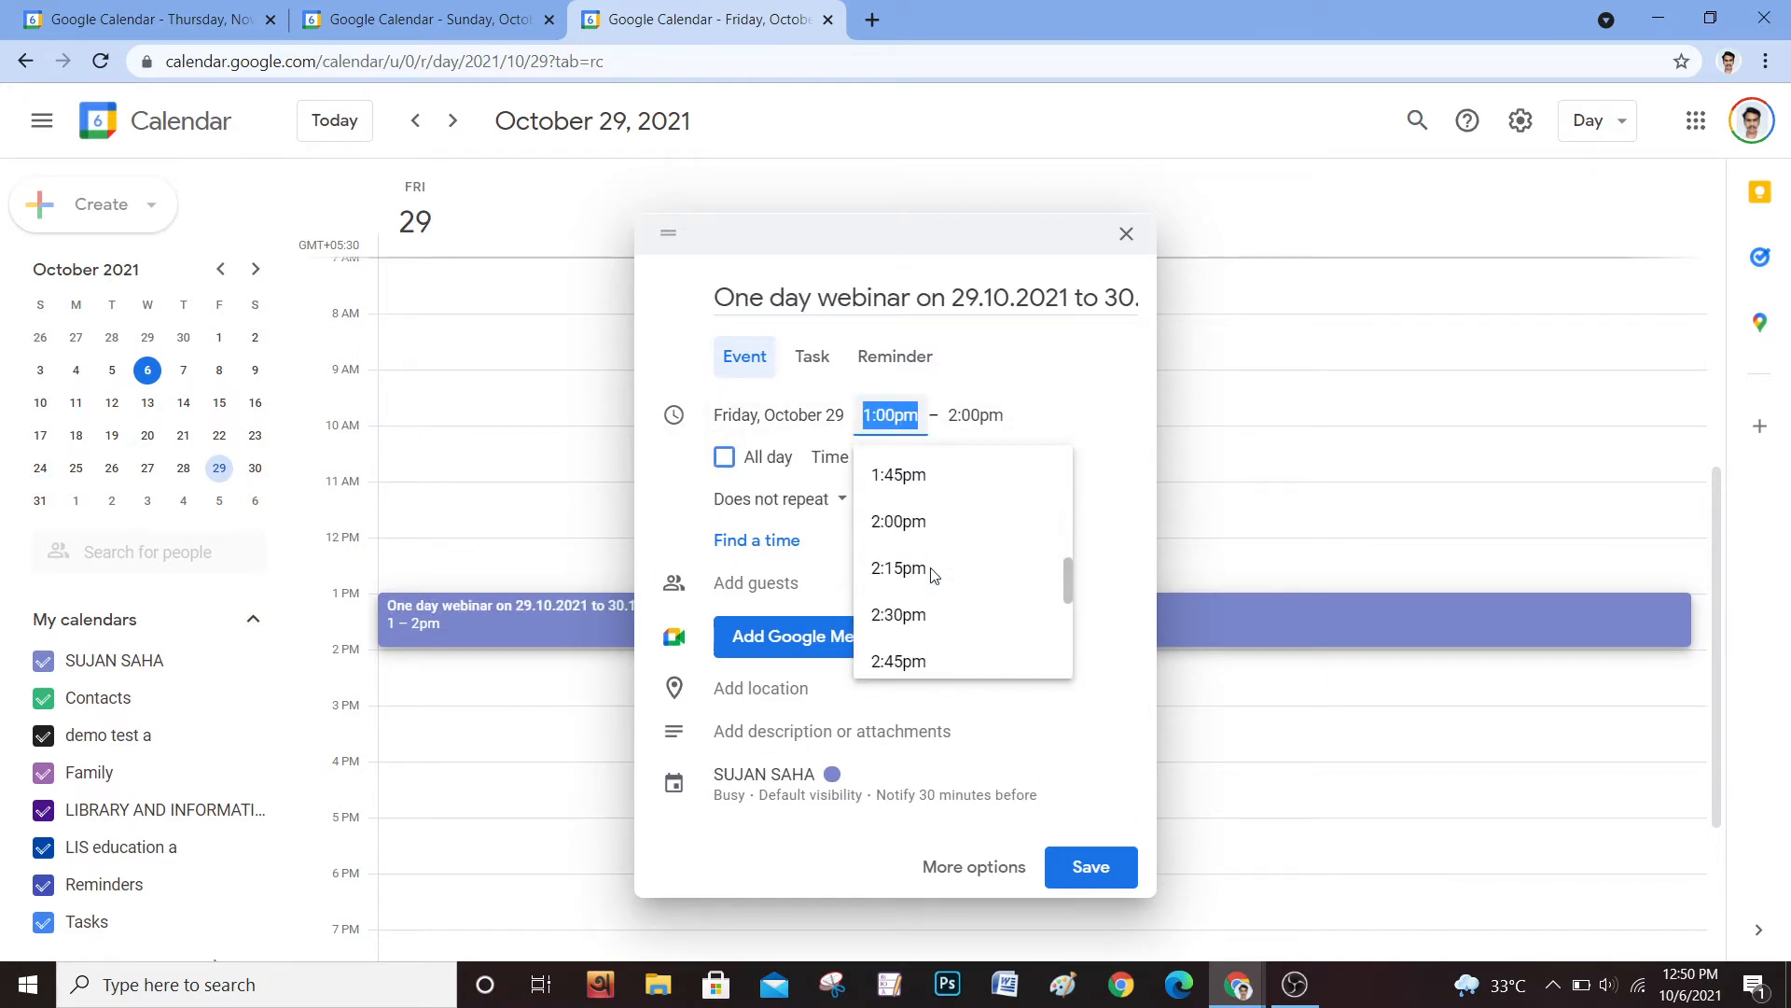
click(913, 519)
click(983, 414)
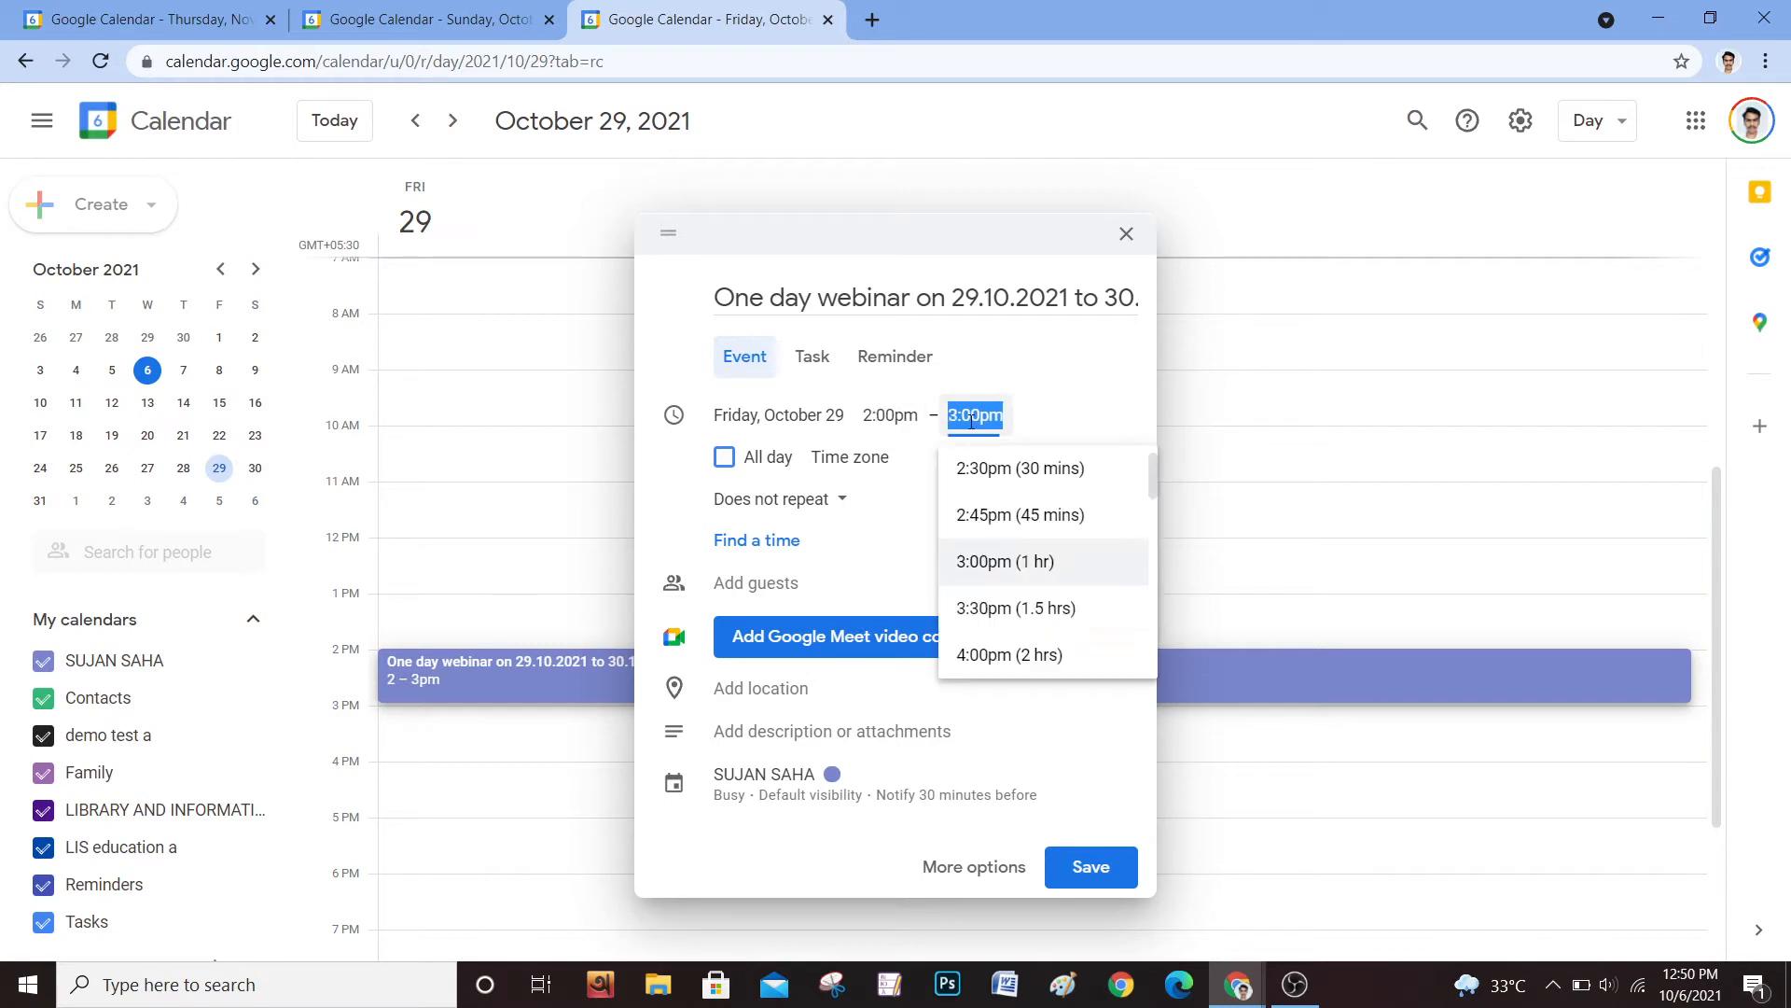
click(983, 651)
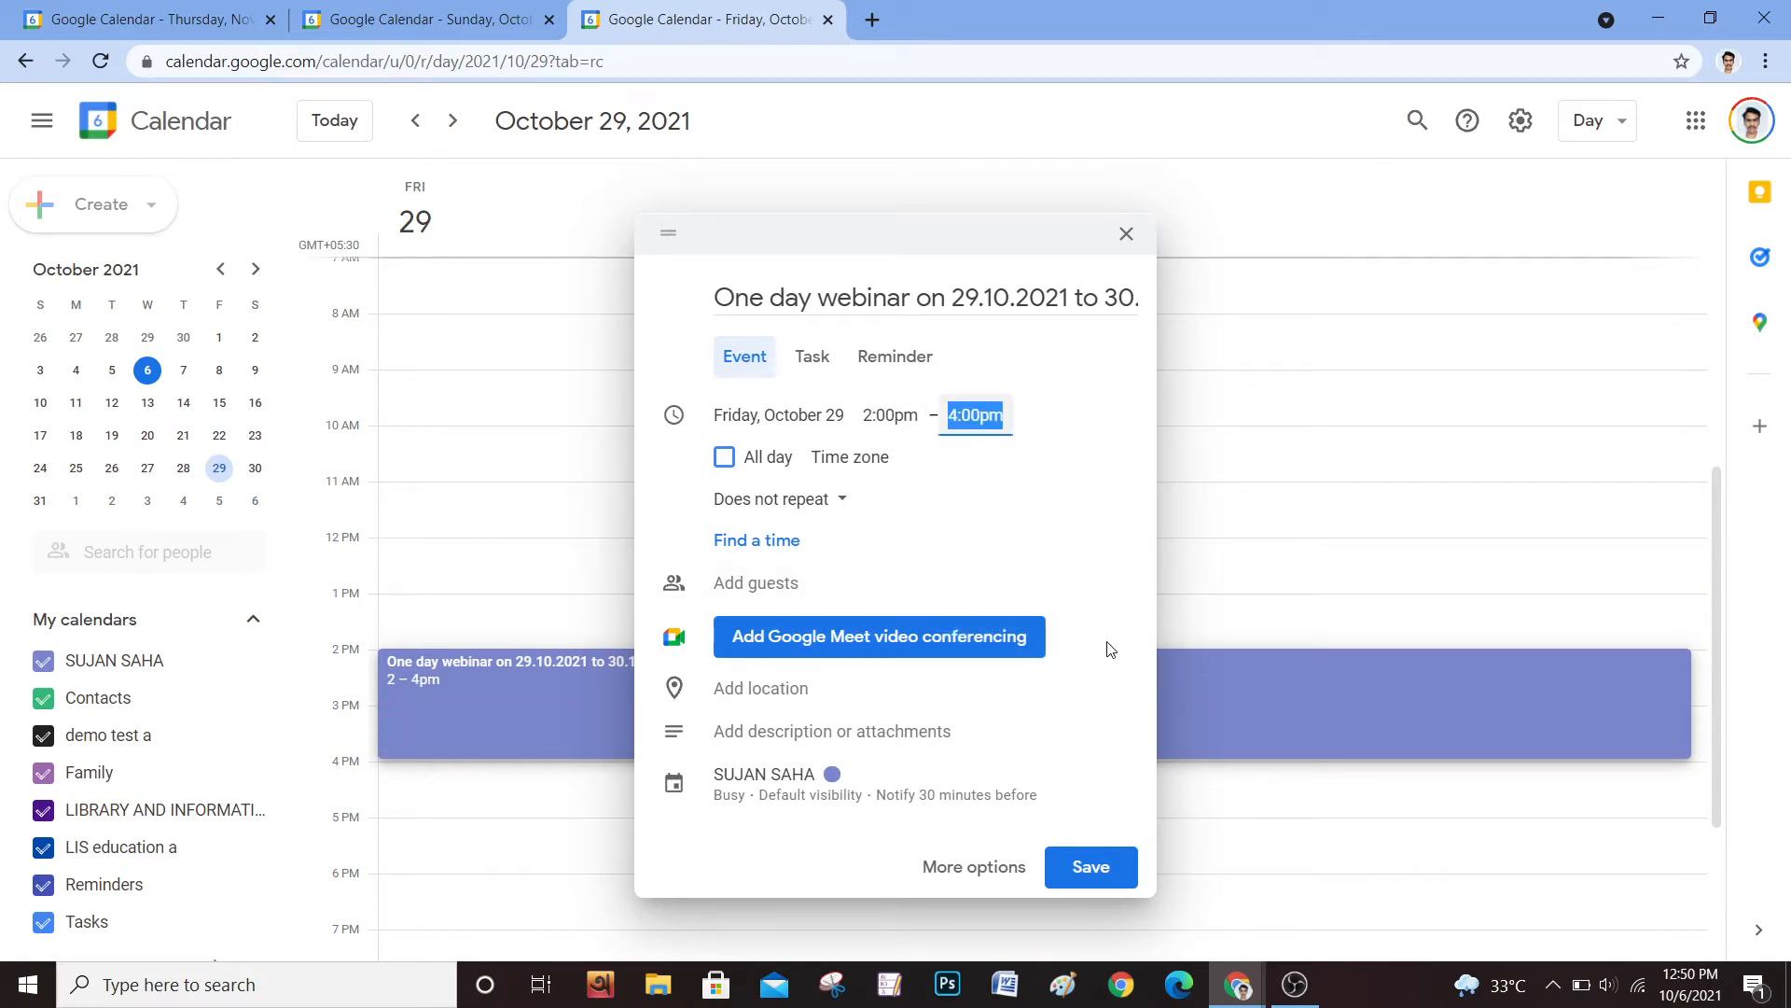
click(963, 643)
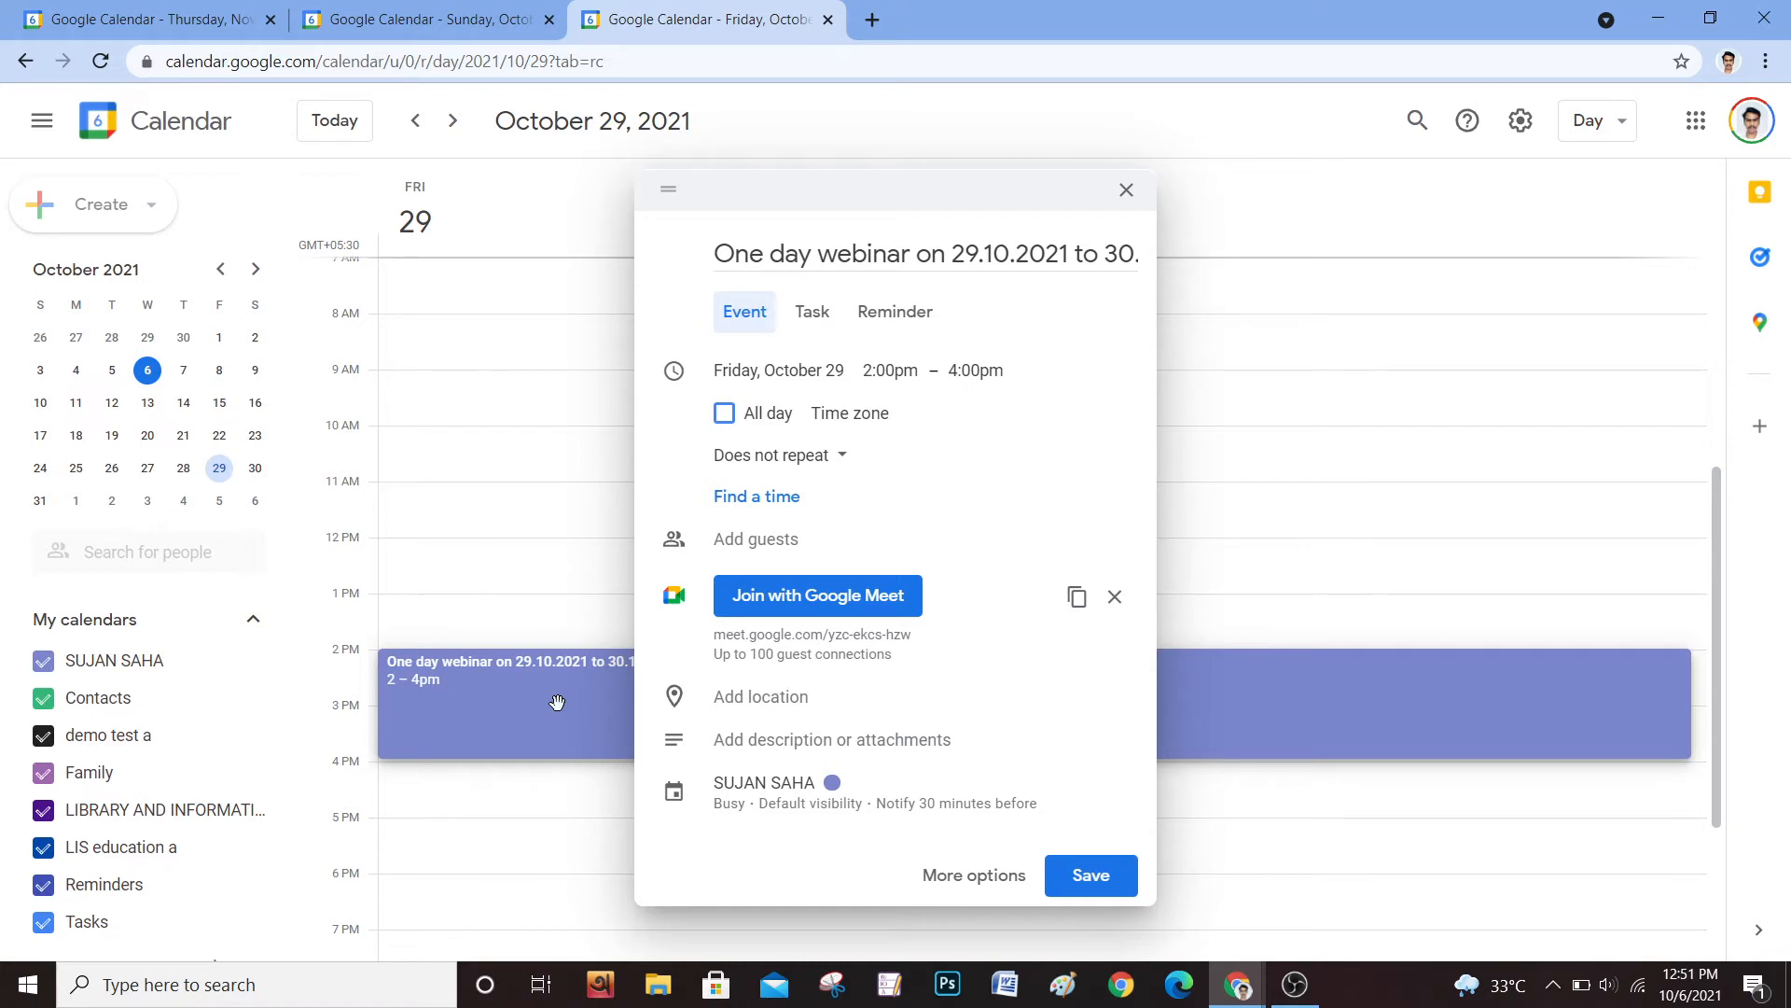
click(1091, 874)
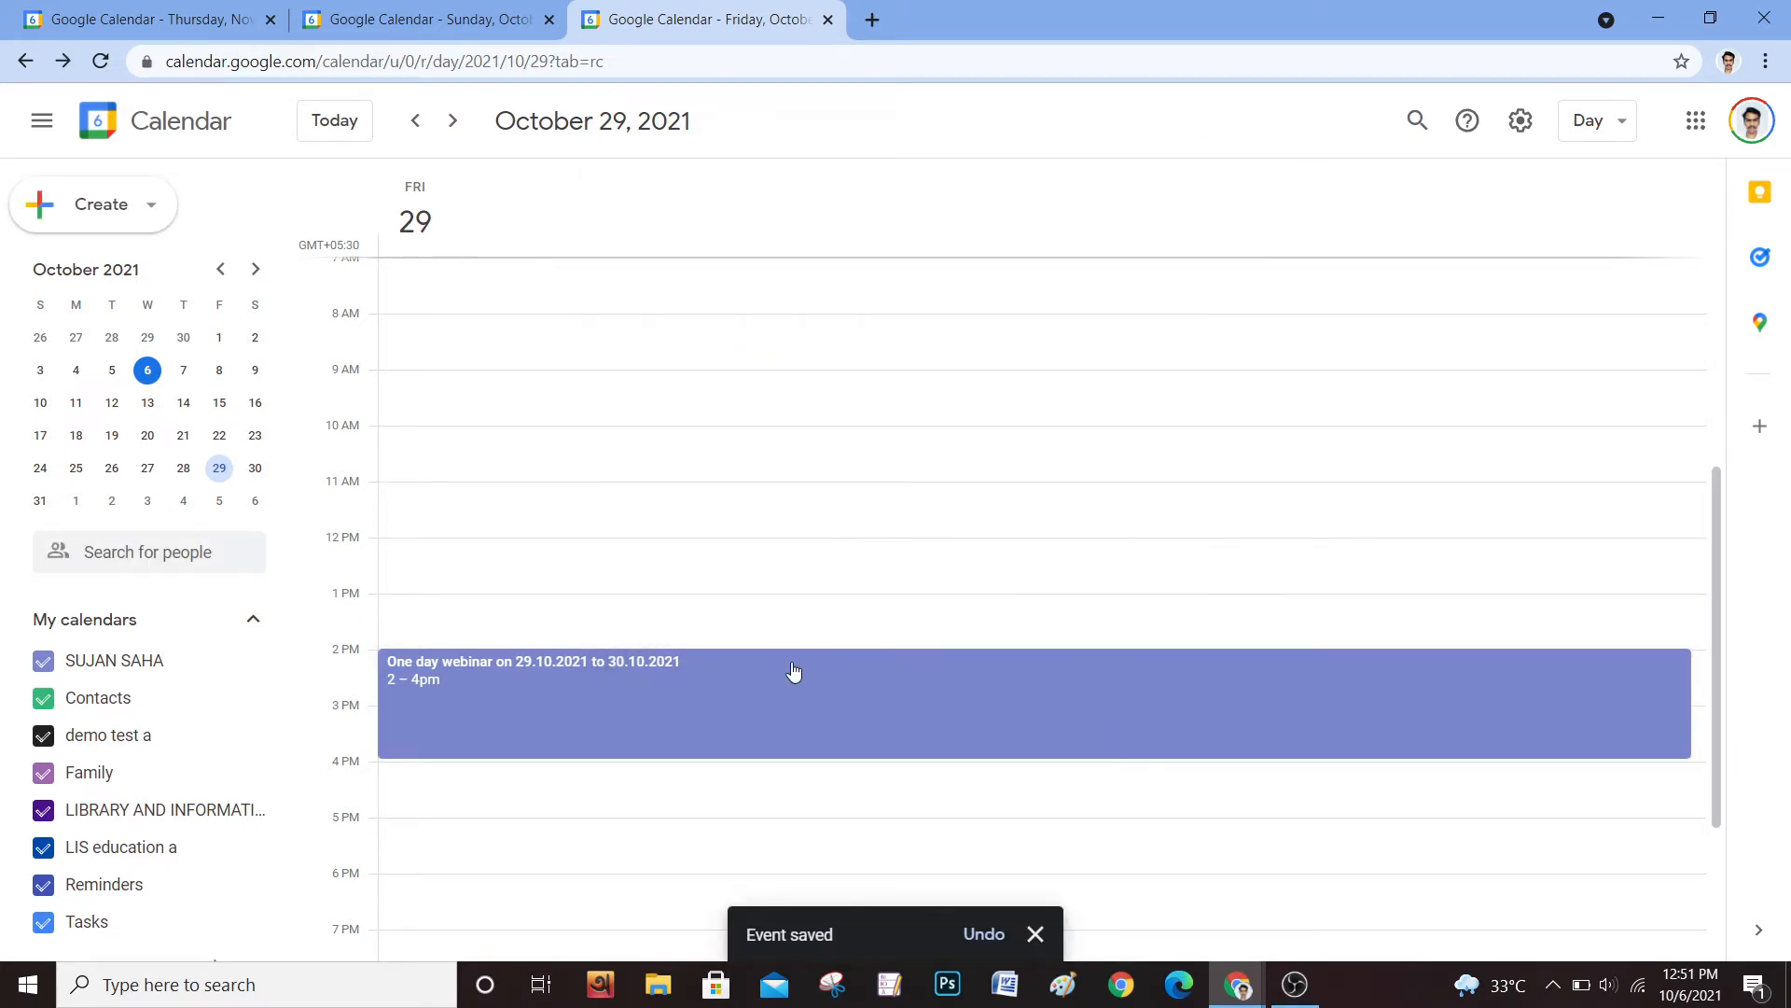
Compare the October 29 and October 30 schedules for the saved webinar
click(775, 695)
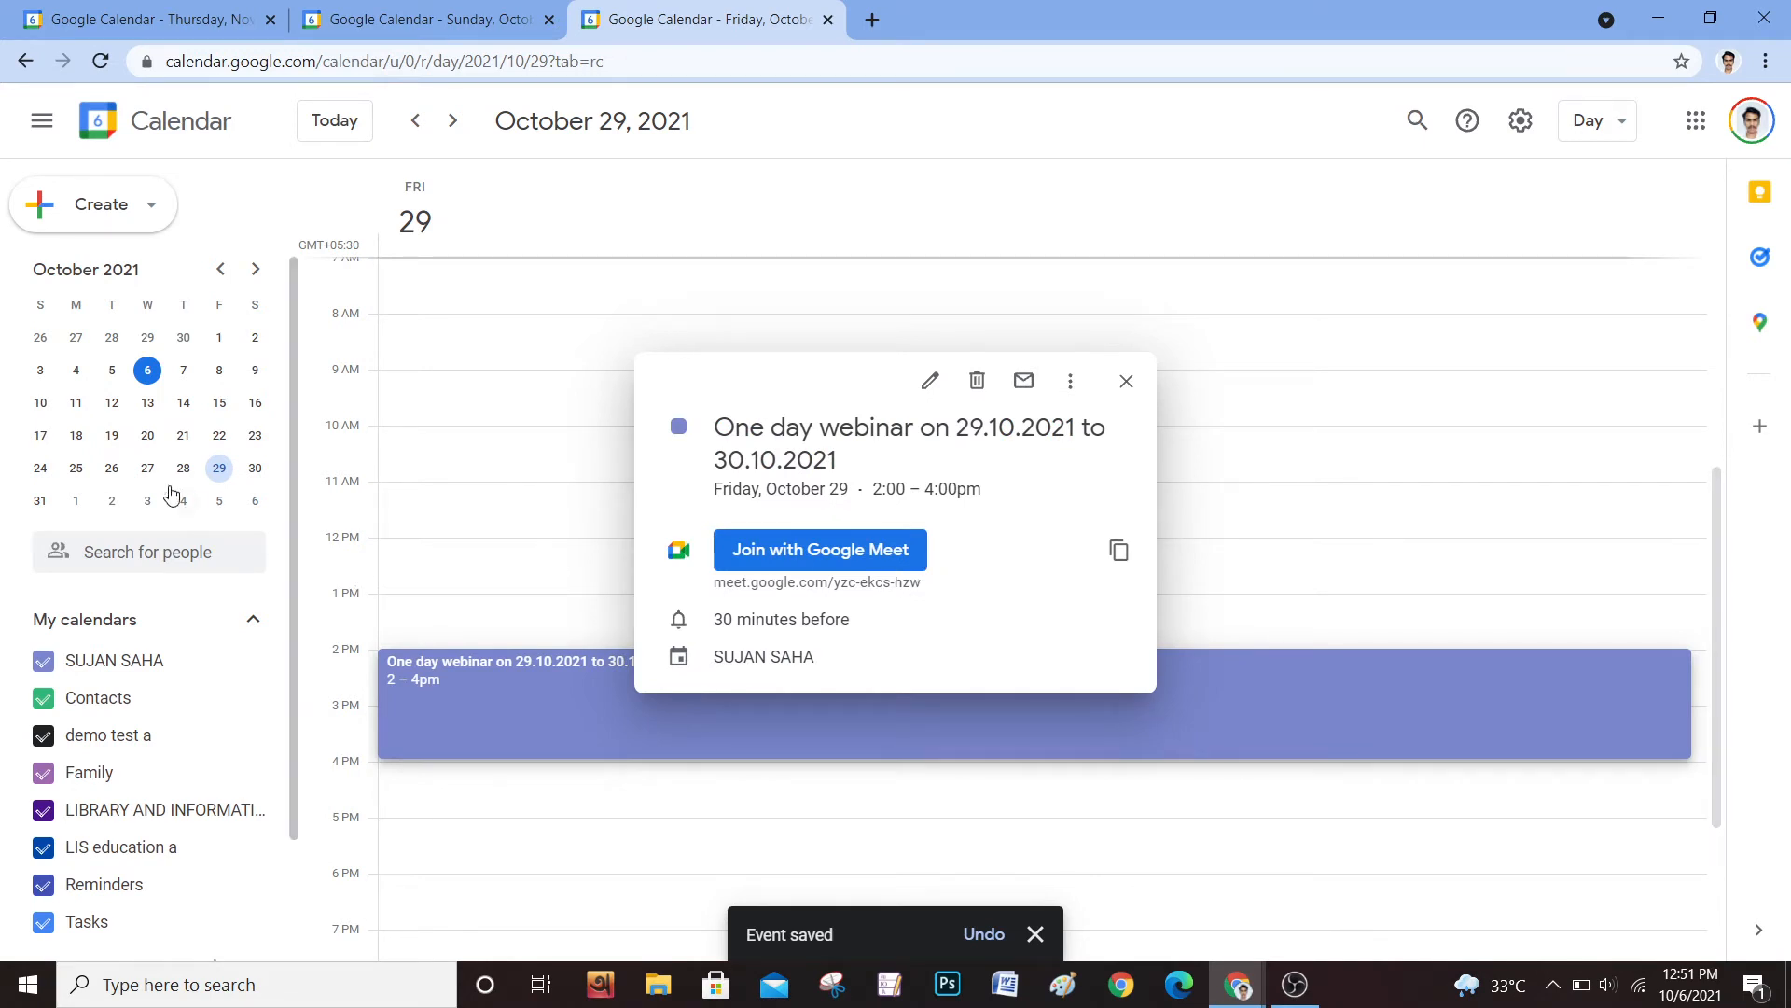
click(257, 470)
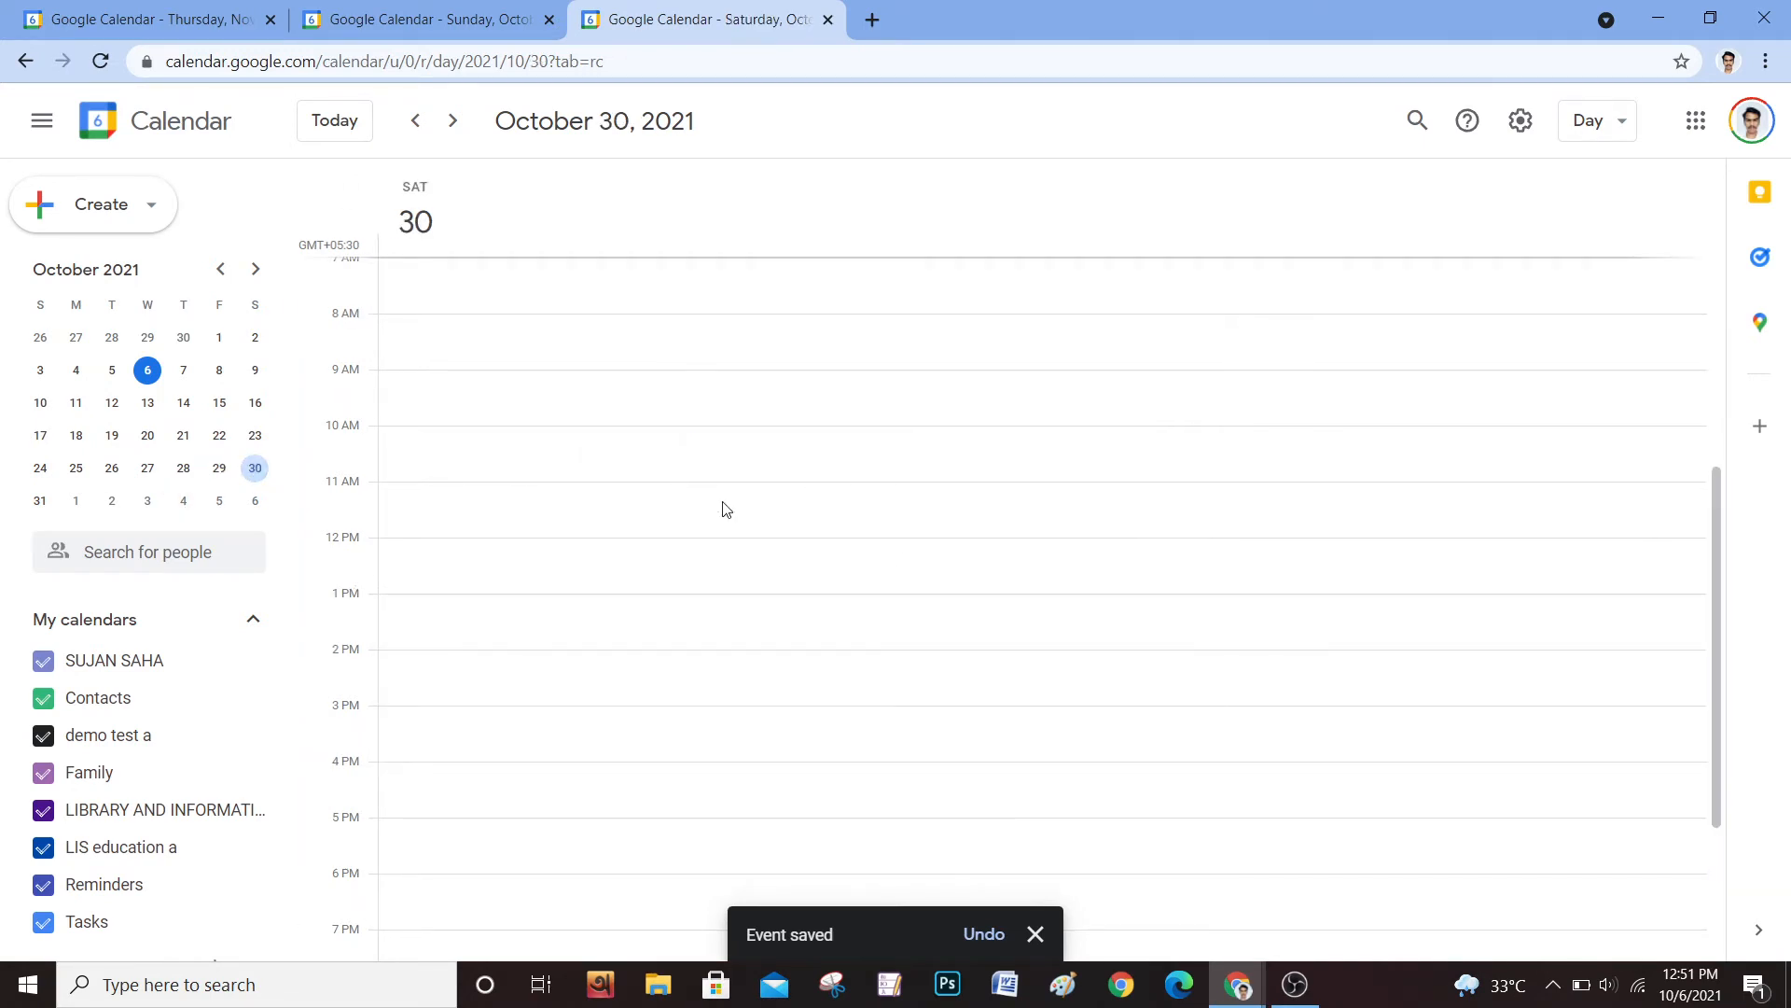
click(220, 469)
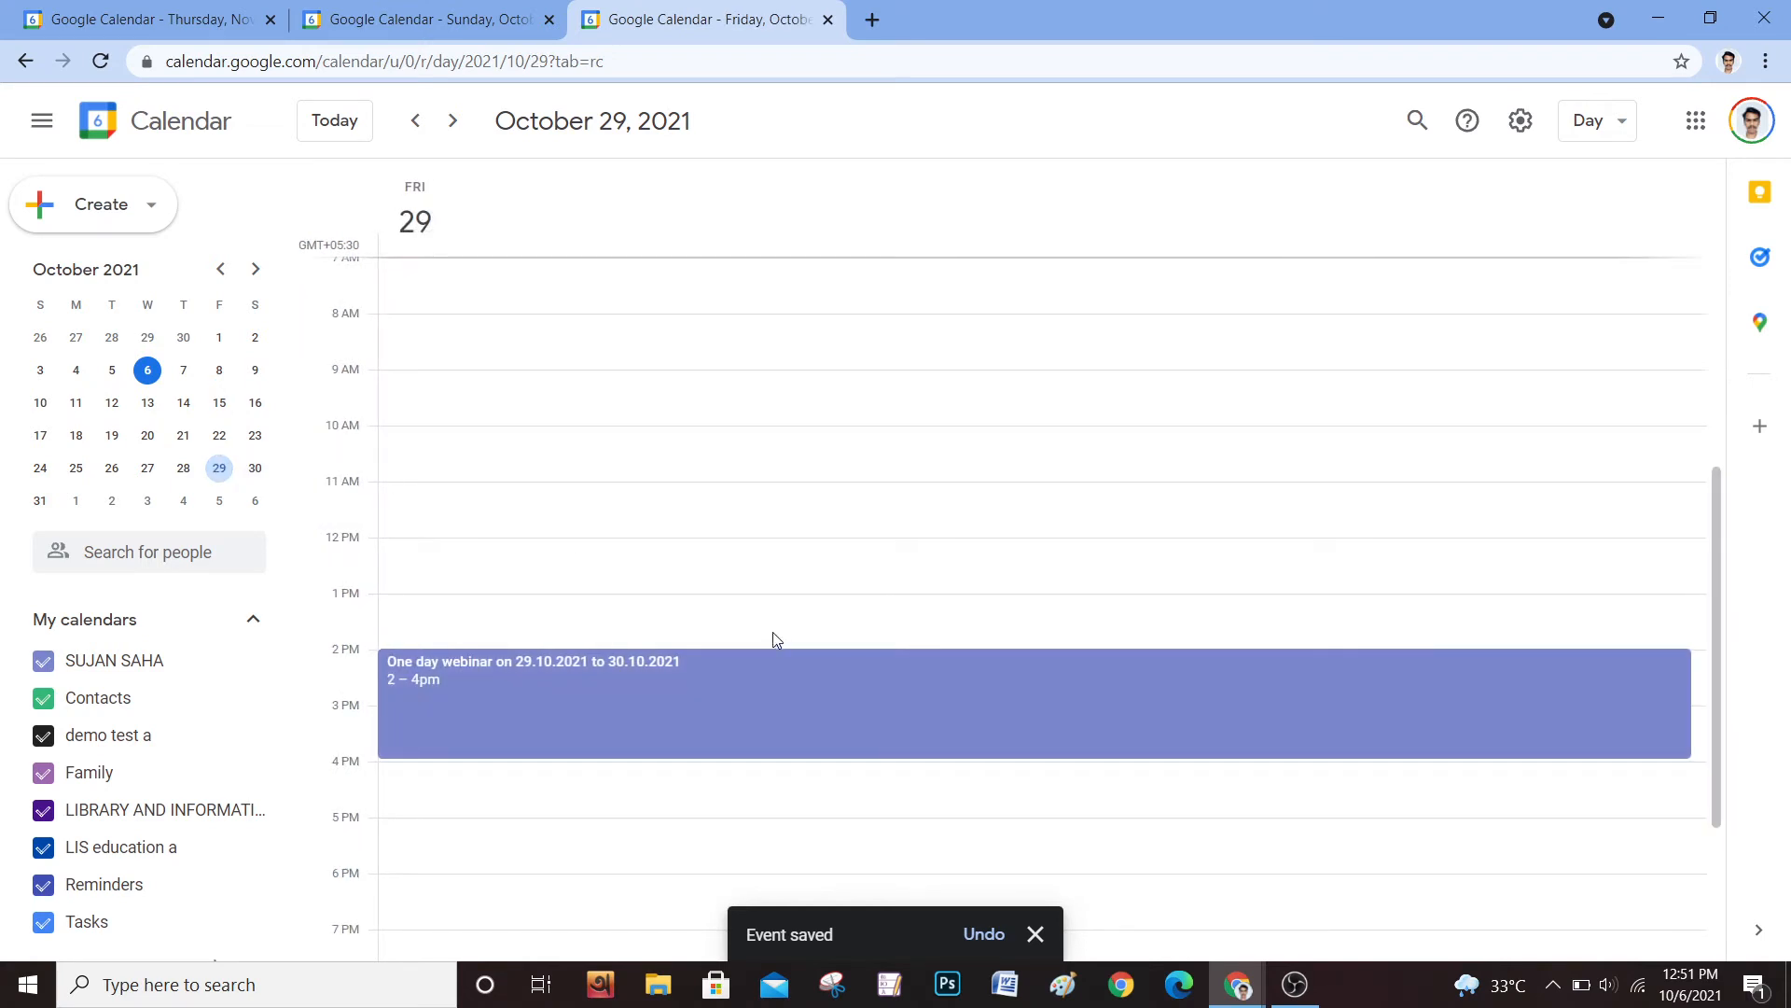
Edit the October 29 webinar and give it a custom recurrence that repeats every 1 day
click(793, 692)
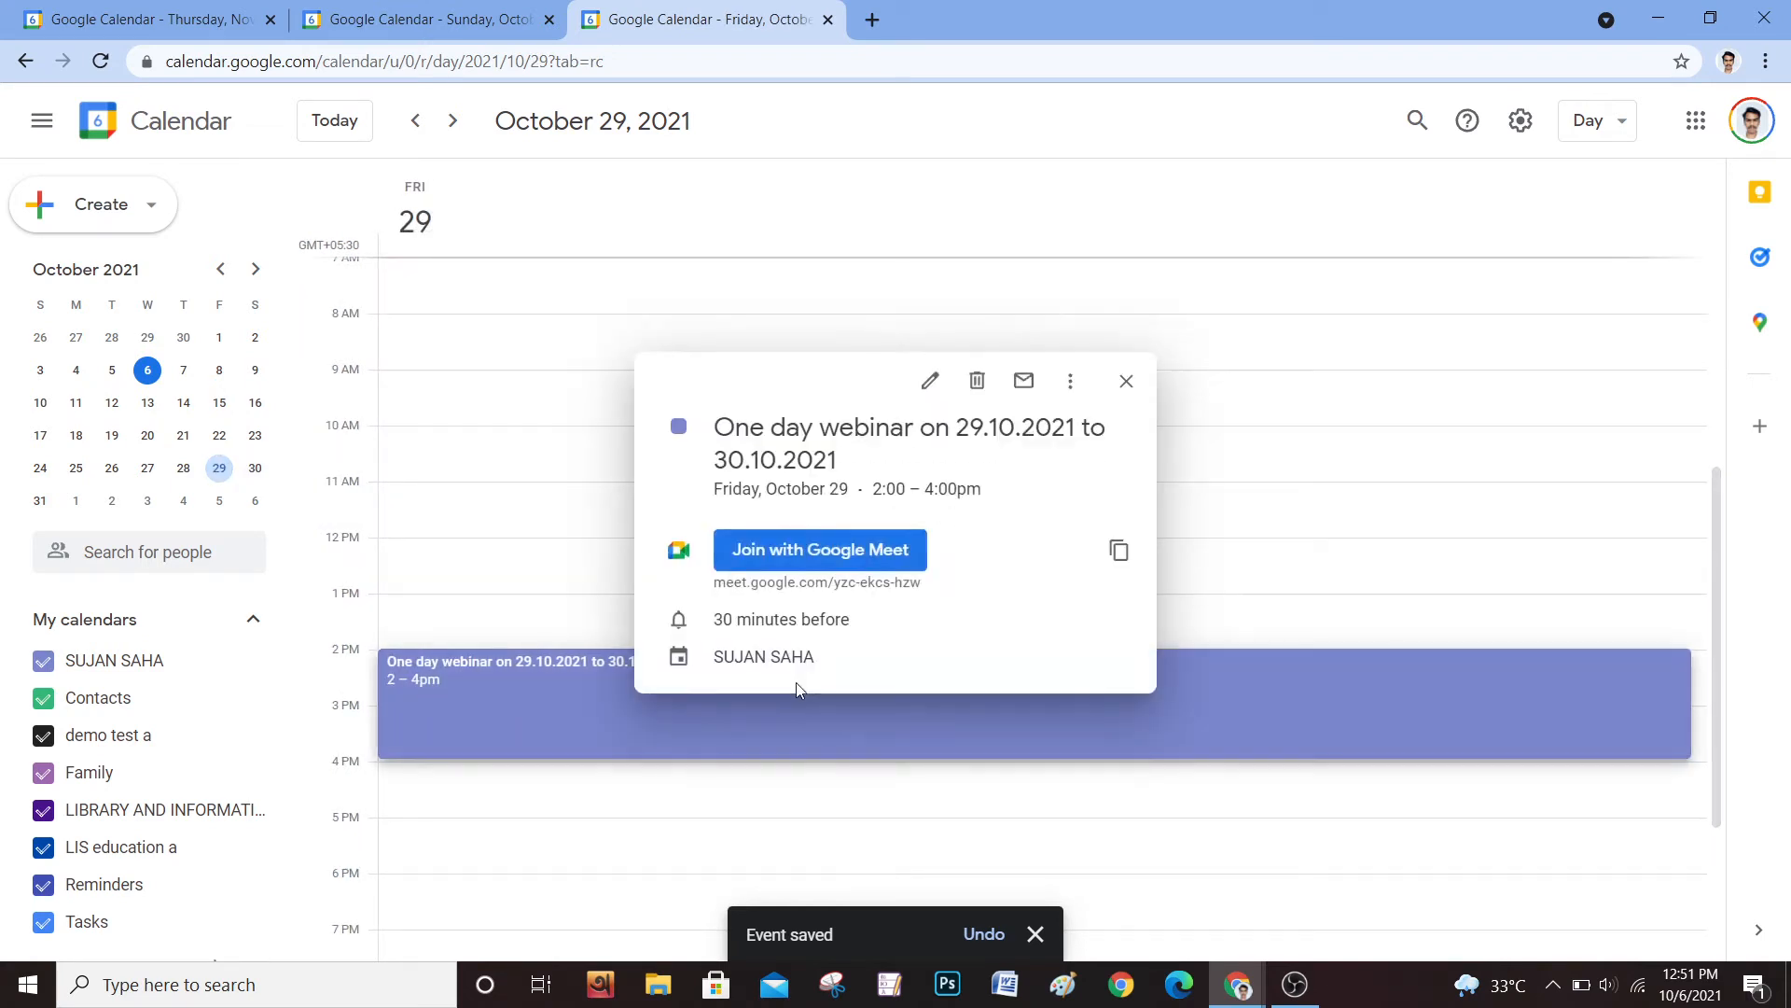
click(930, 381)
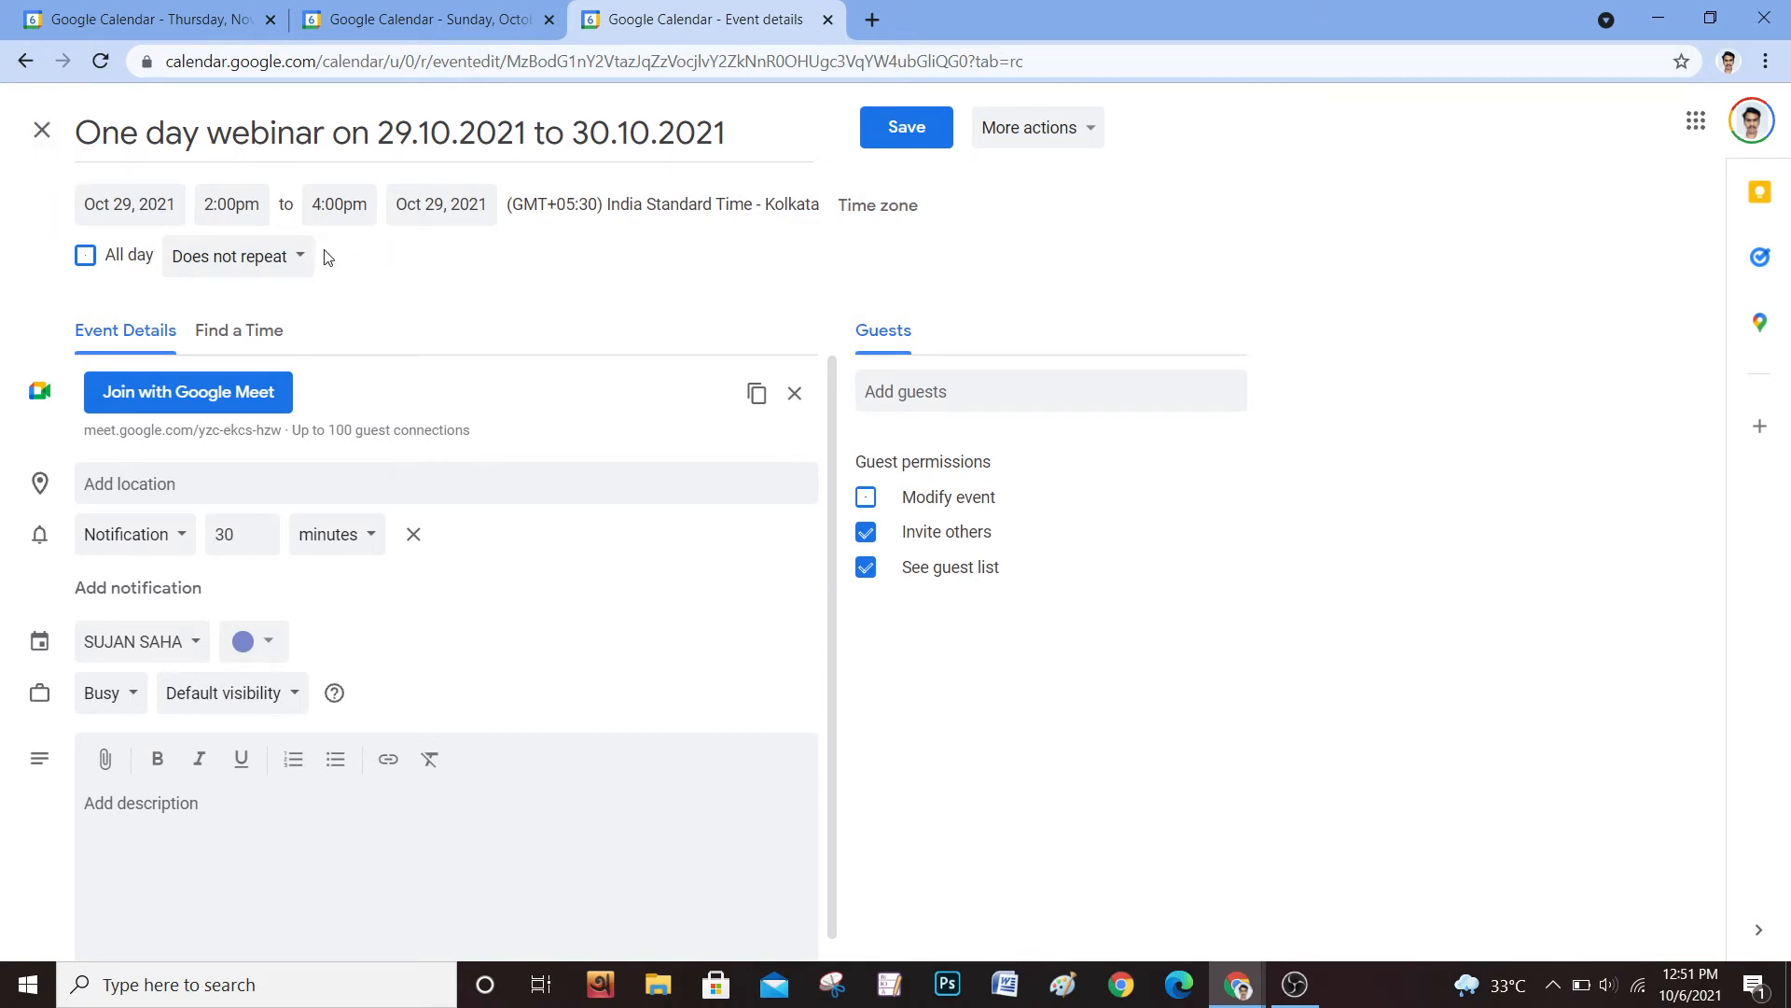
click(296, 263)
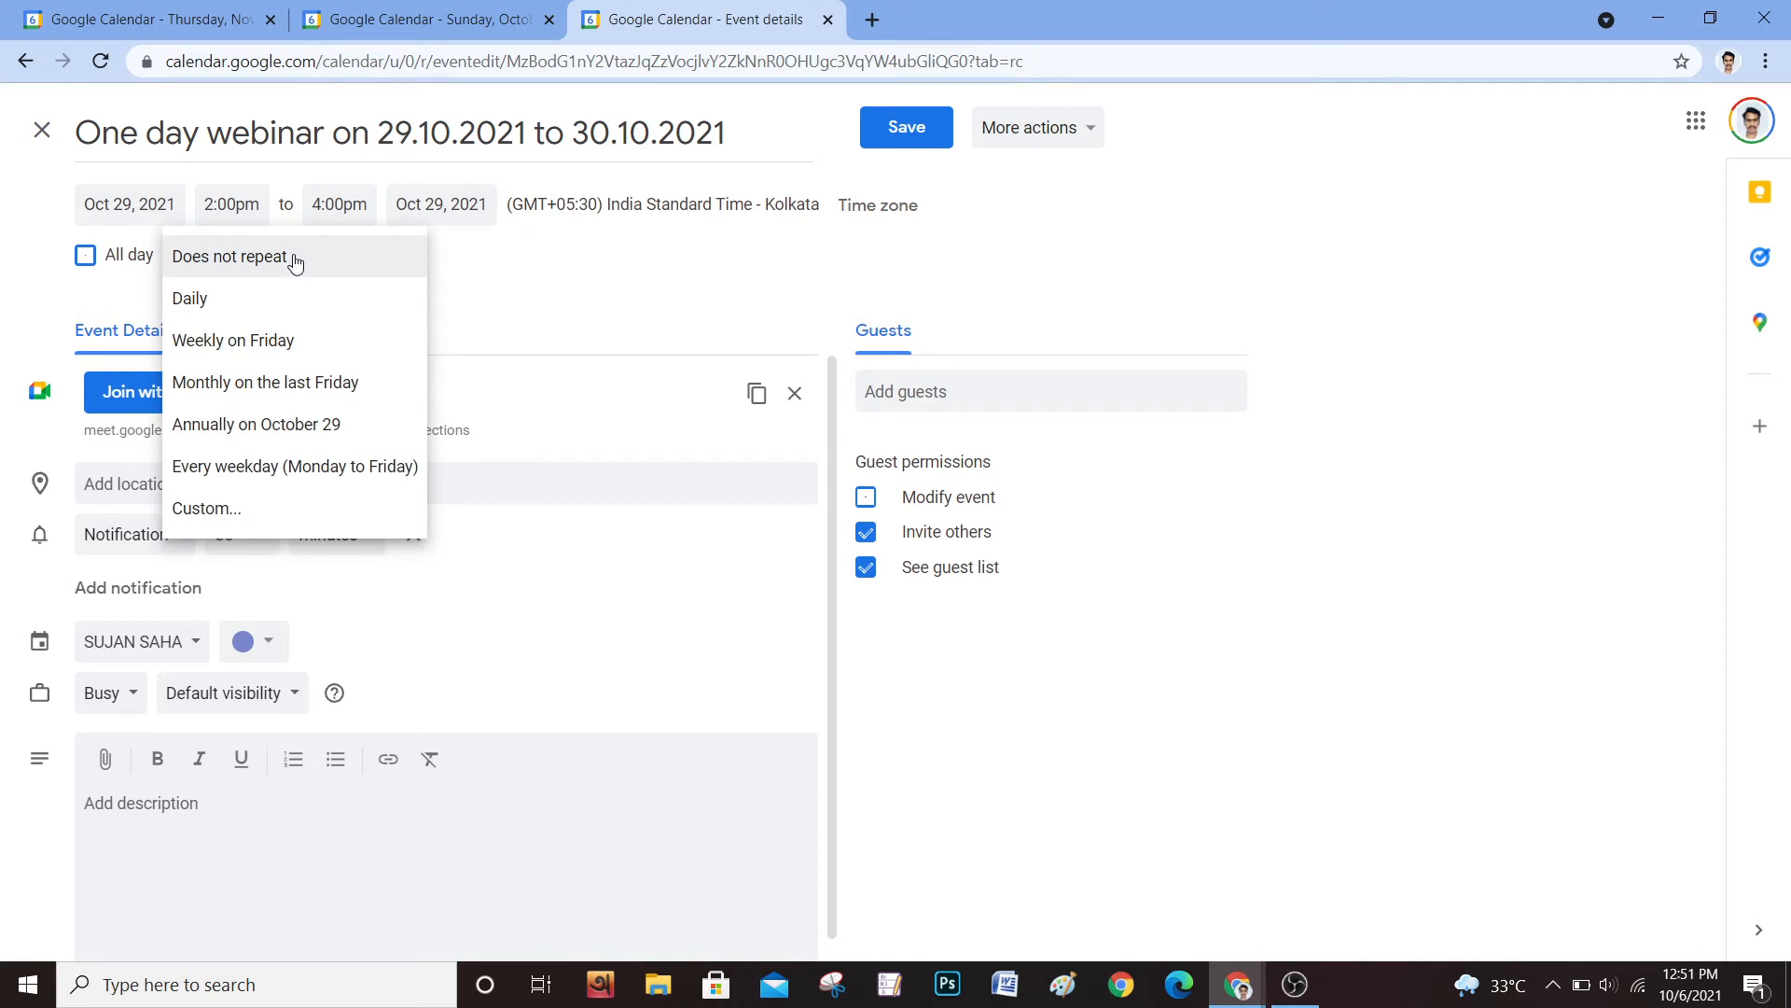
click(253, 509)
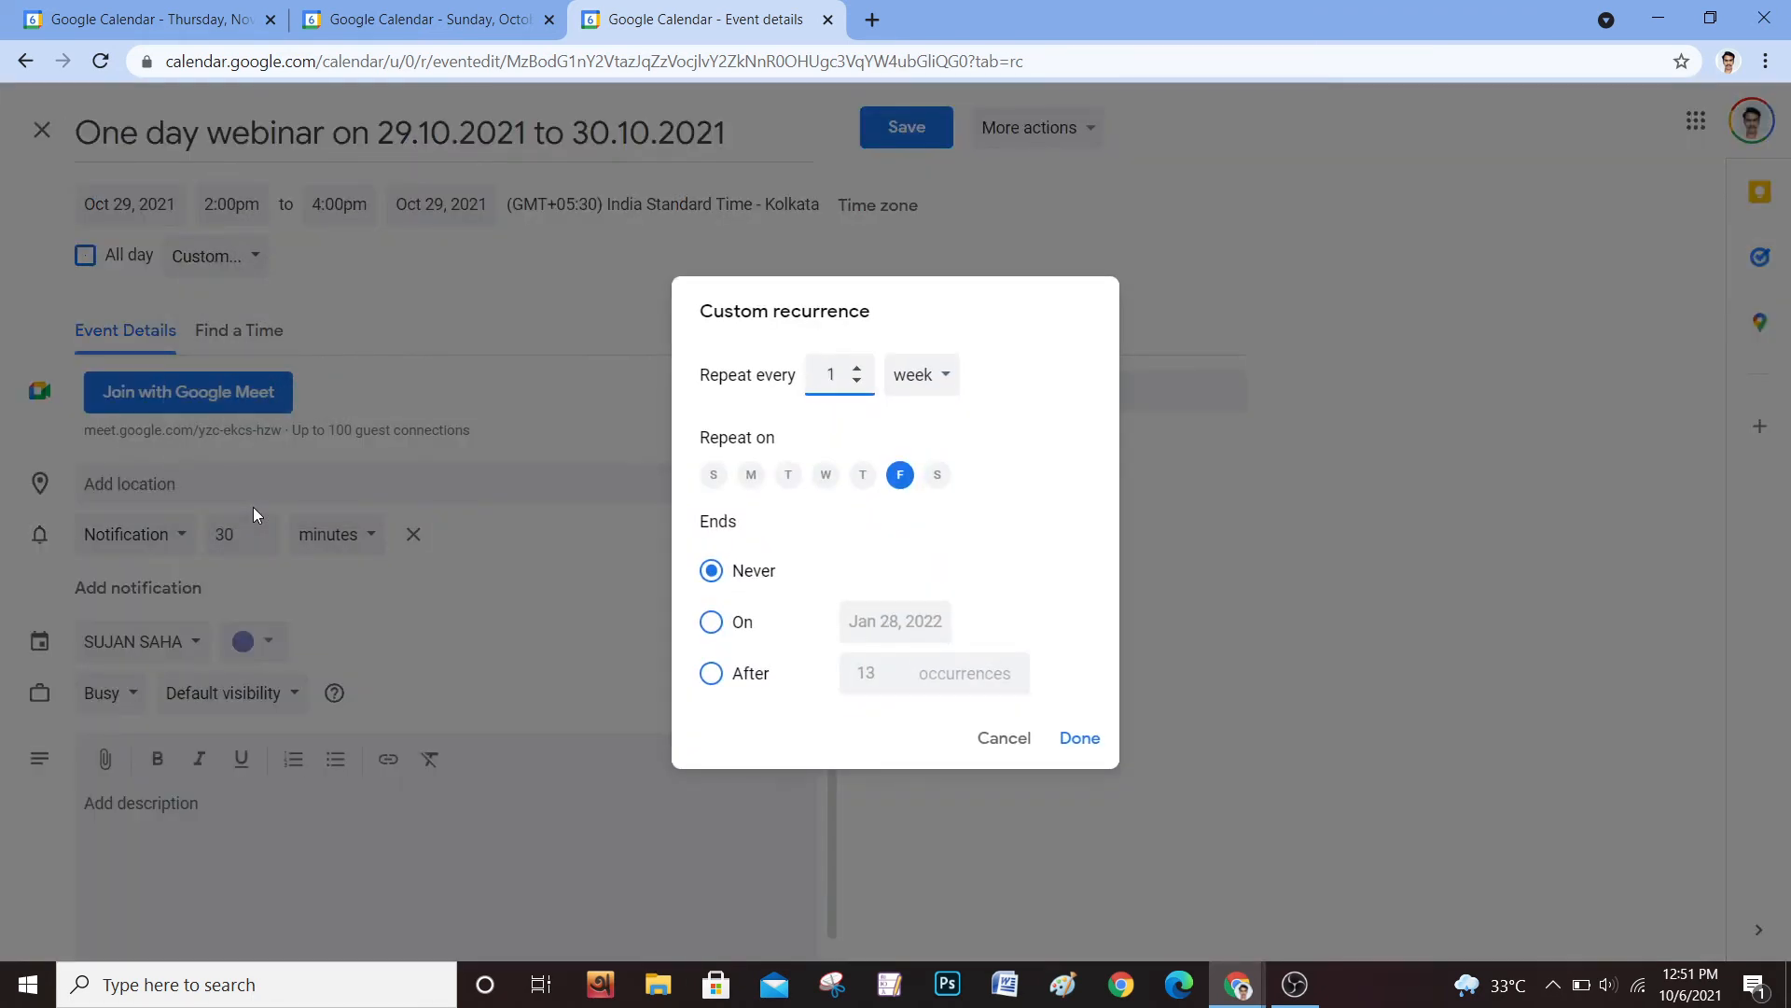
click(923, 375)
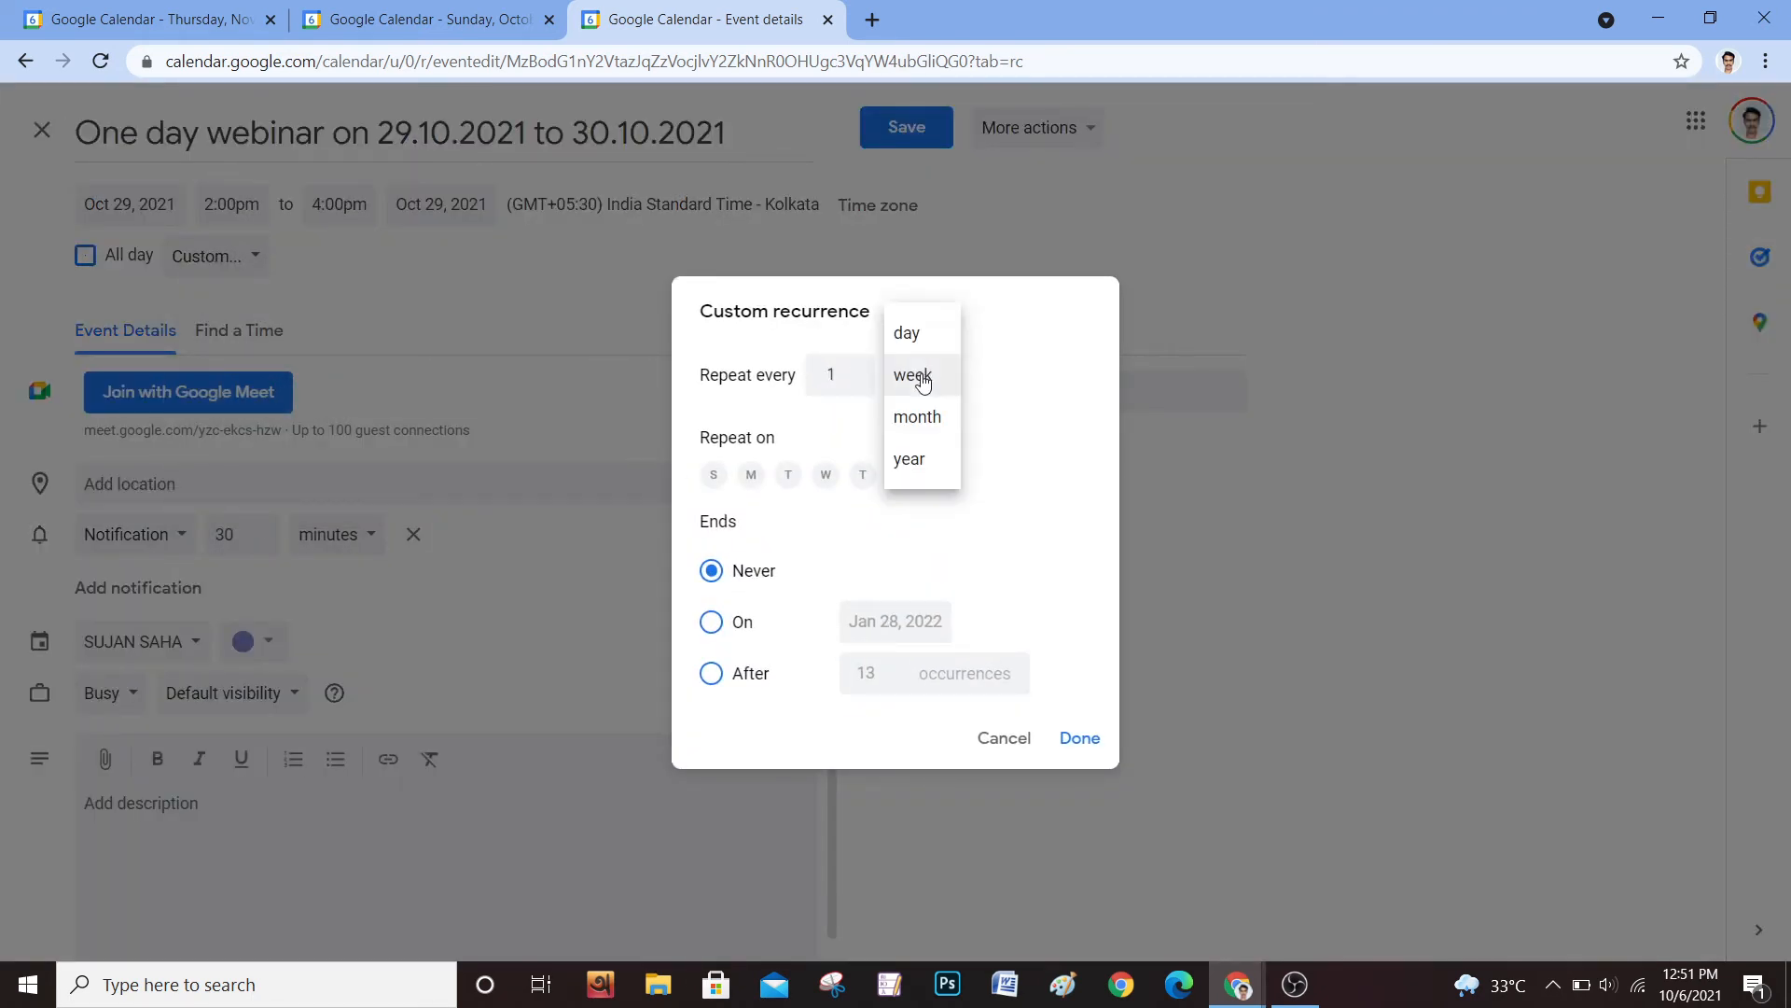
click(921, 349)
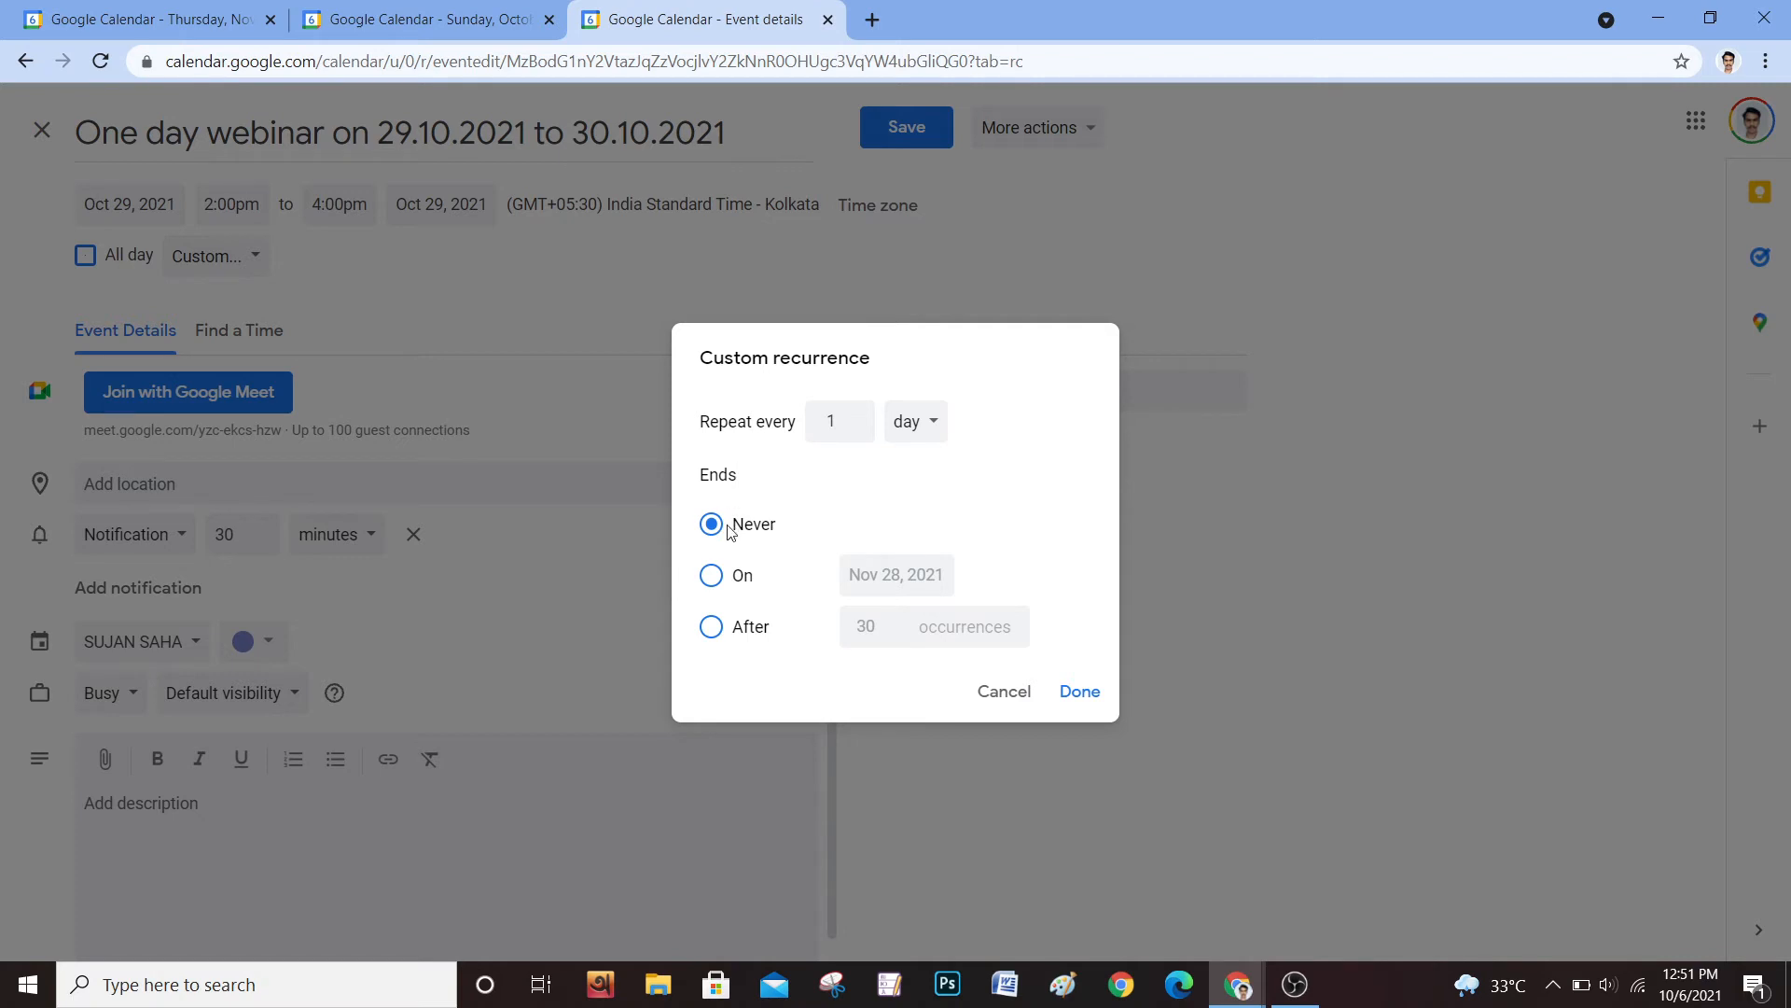
End the webinar's recurrence on October 30, 2021, and save the event
click(711, 576)
click(901, 574)
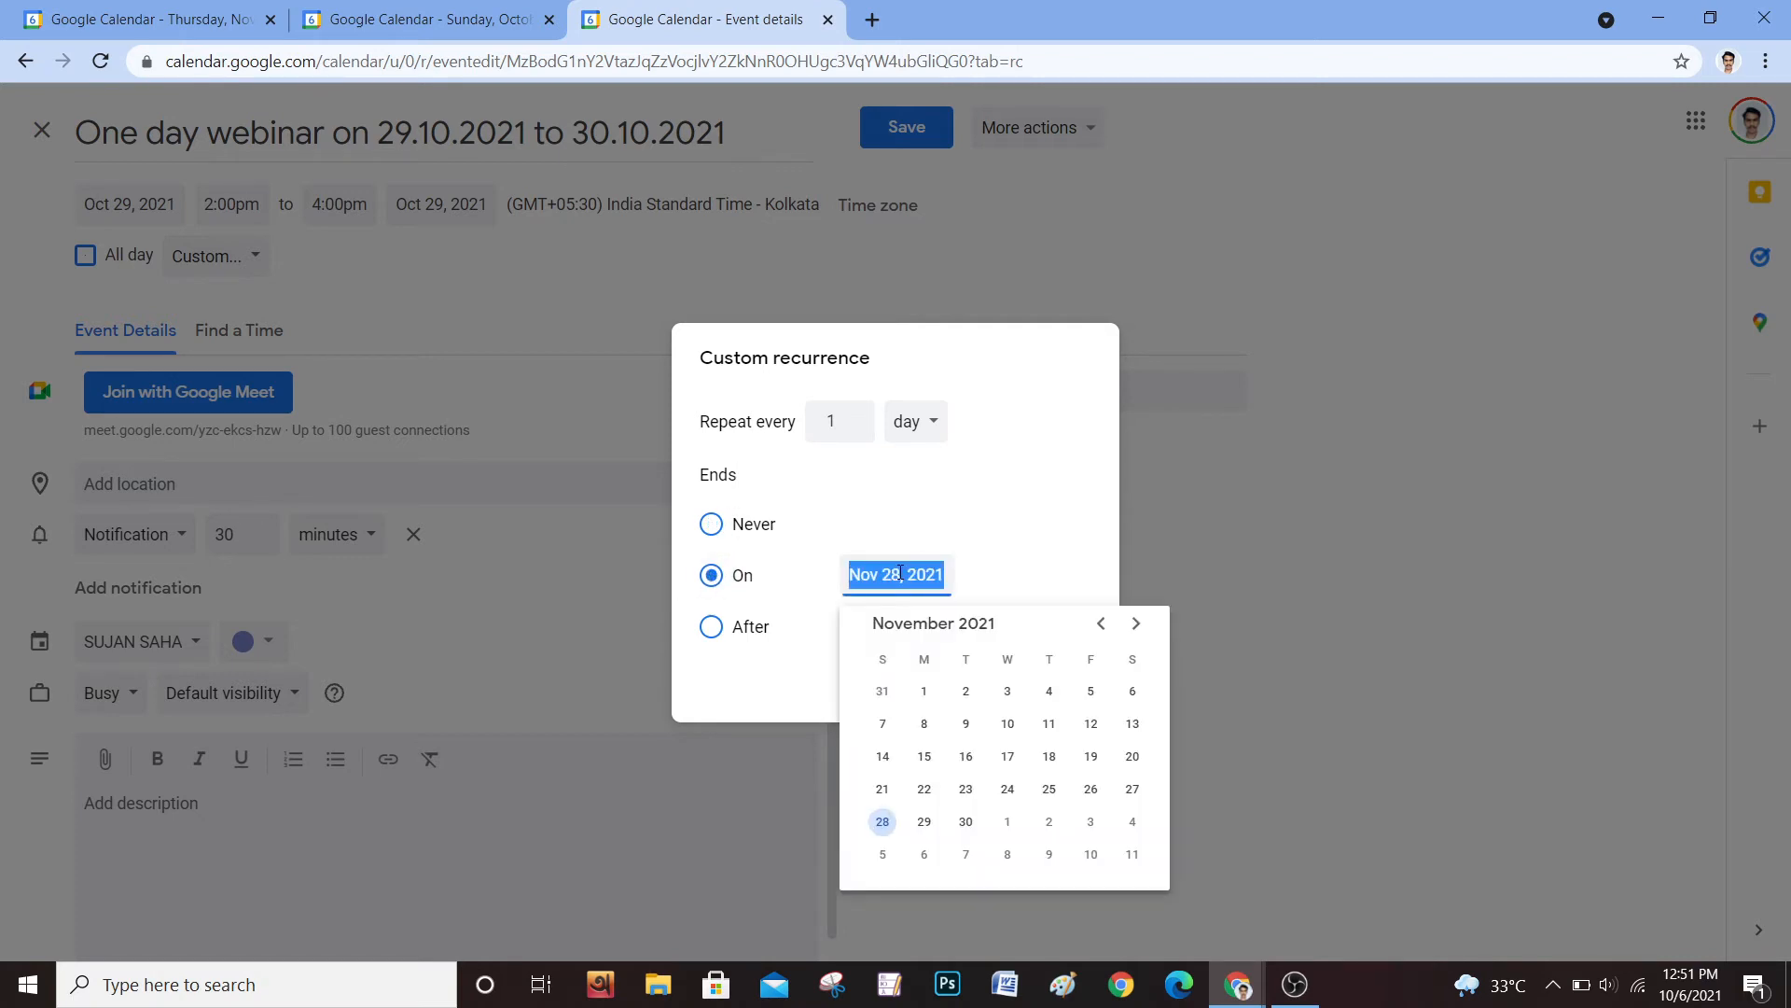
click(1098, 625)
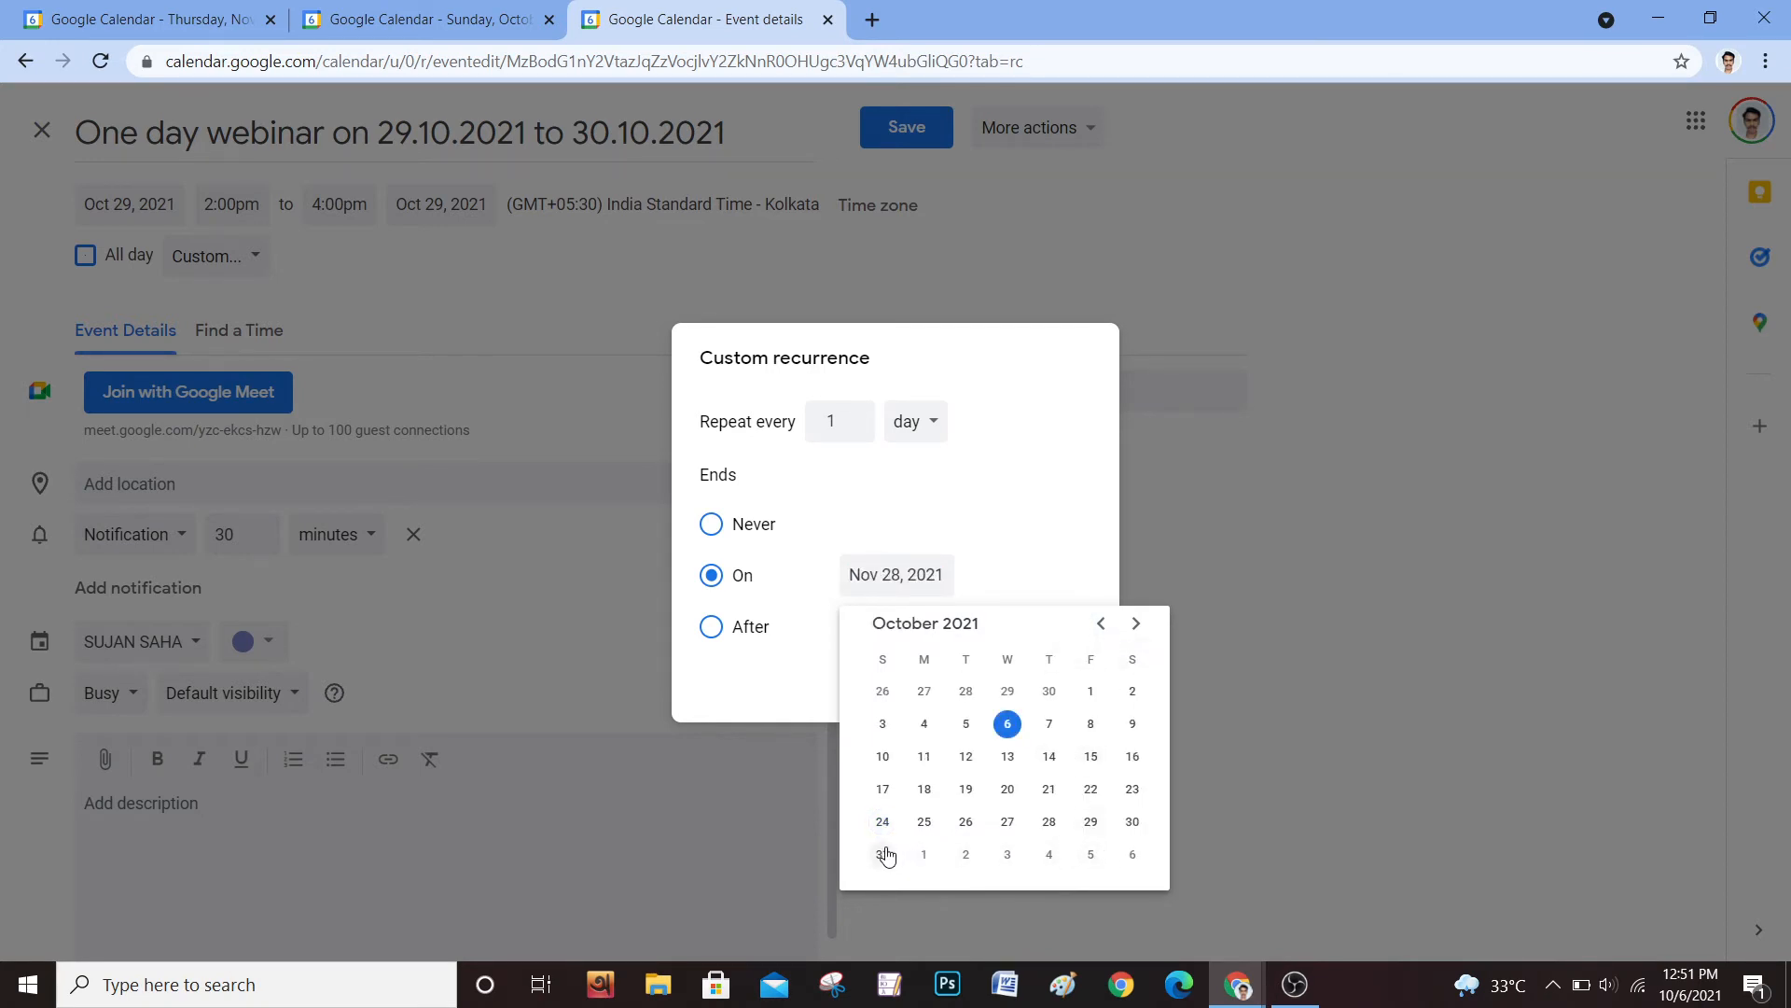
click(1132, 822)
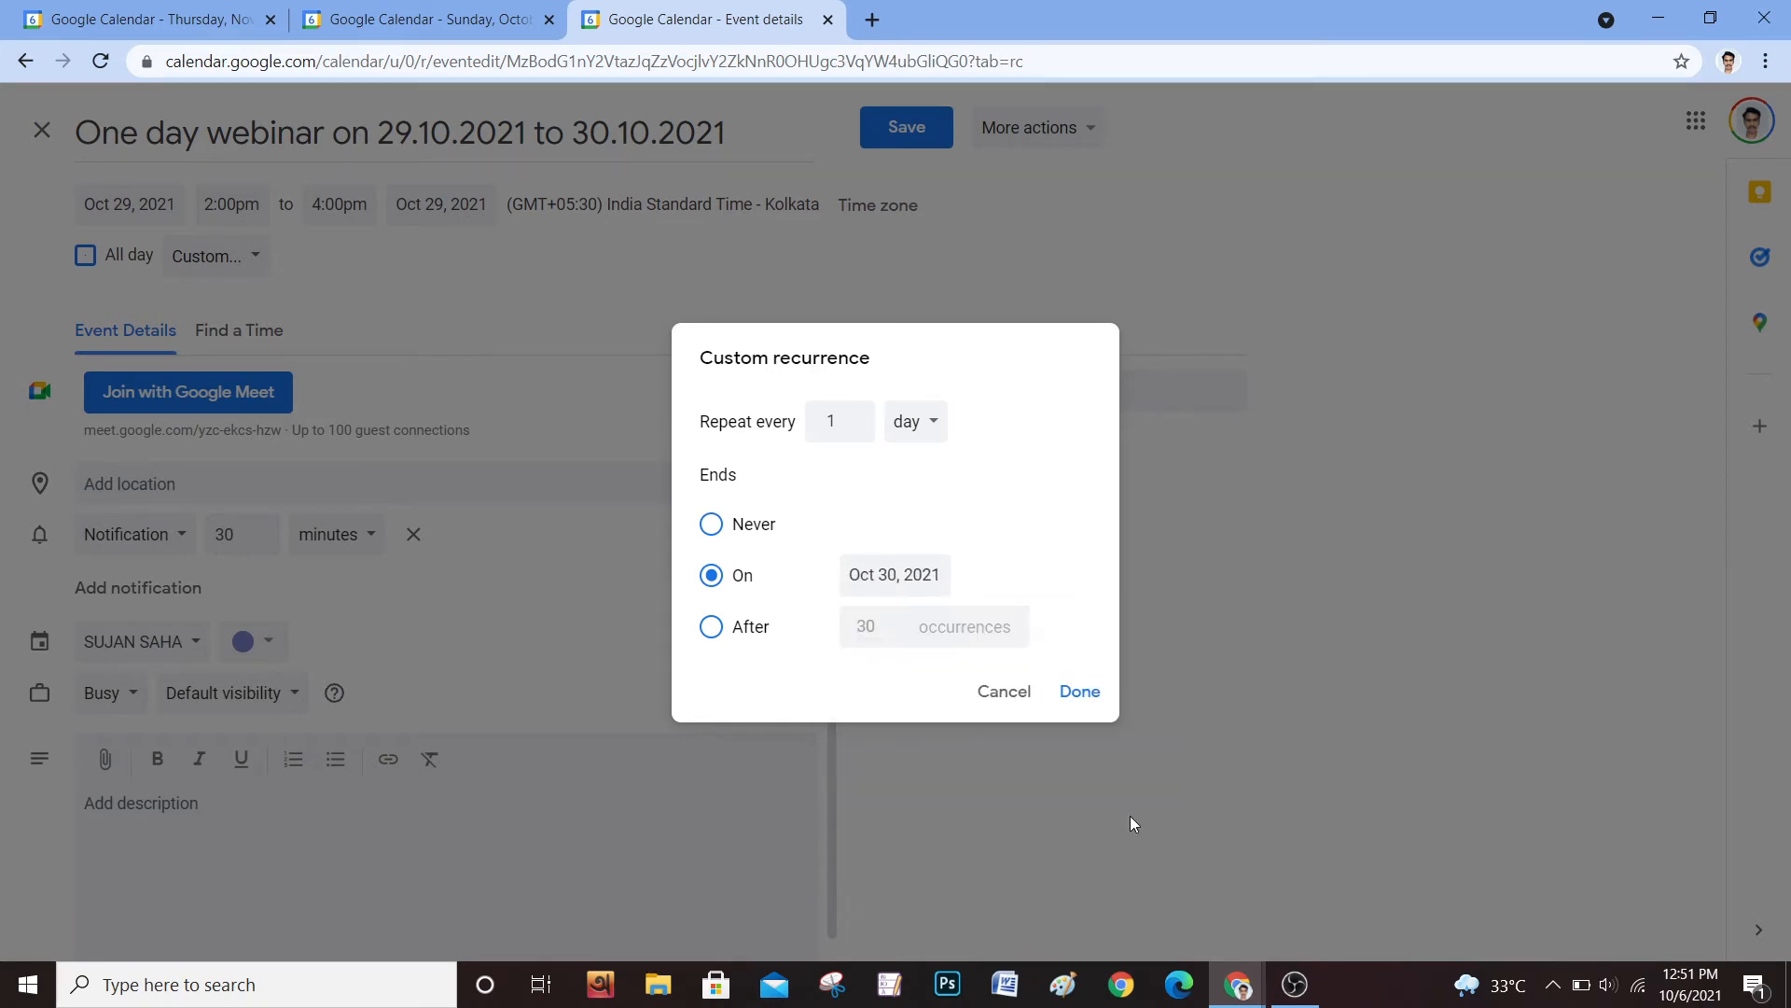
click(1079, 692)
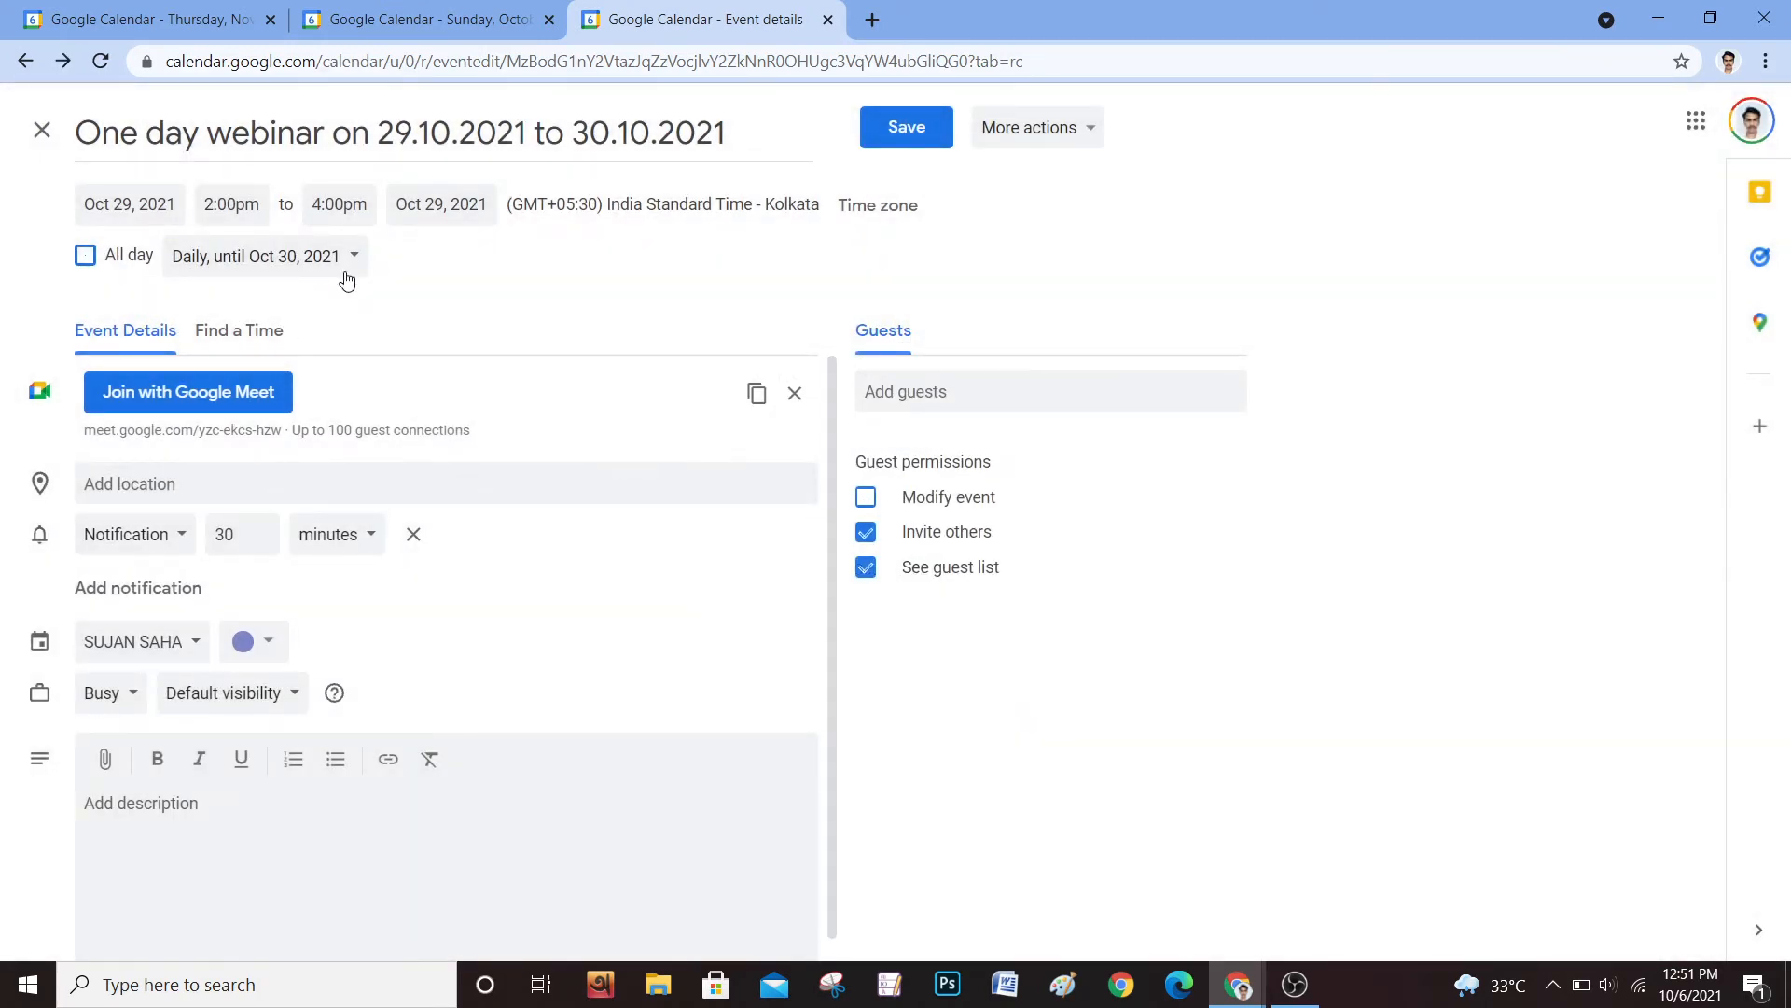
click(893, 129)
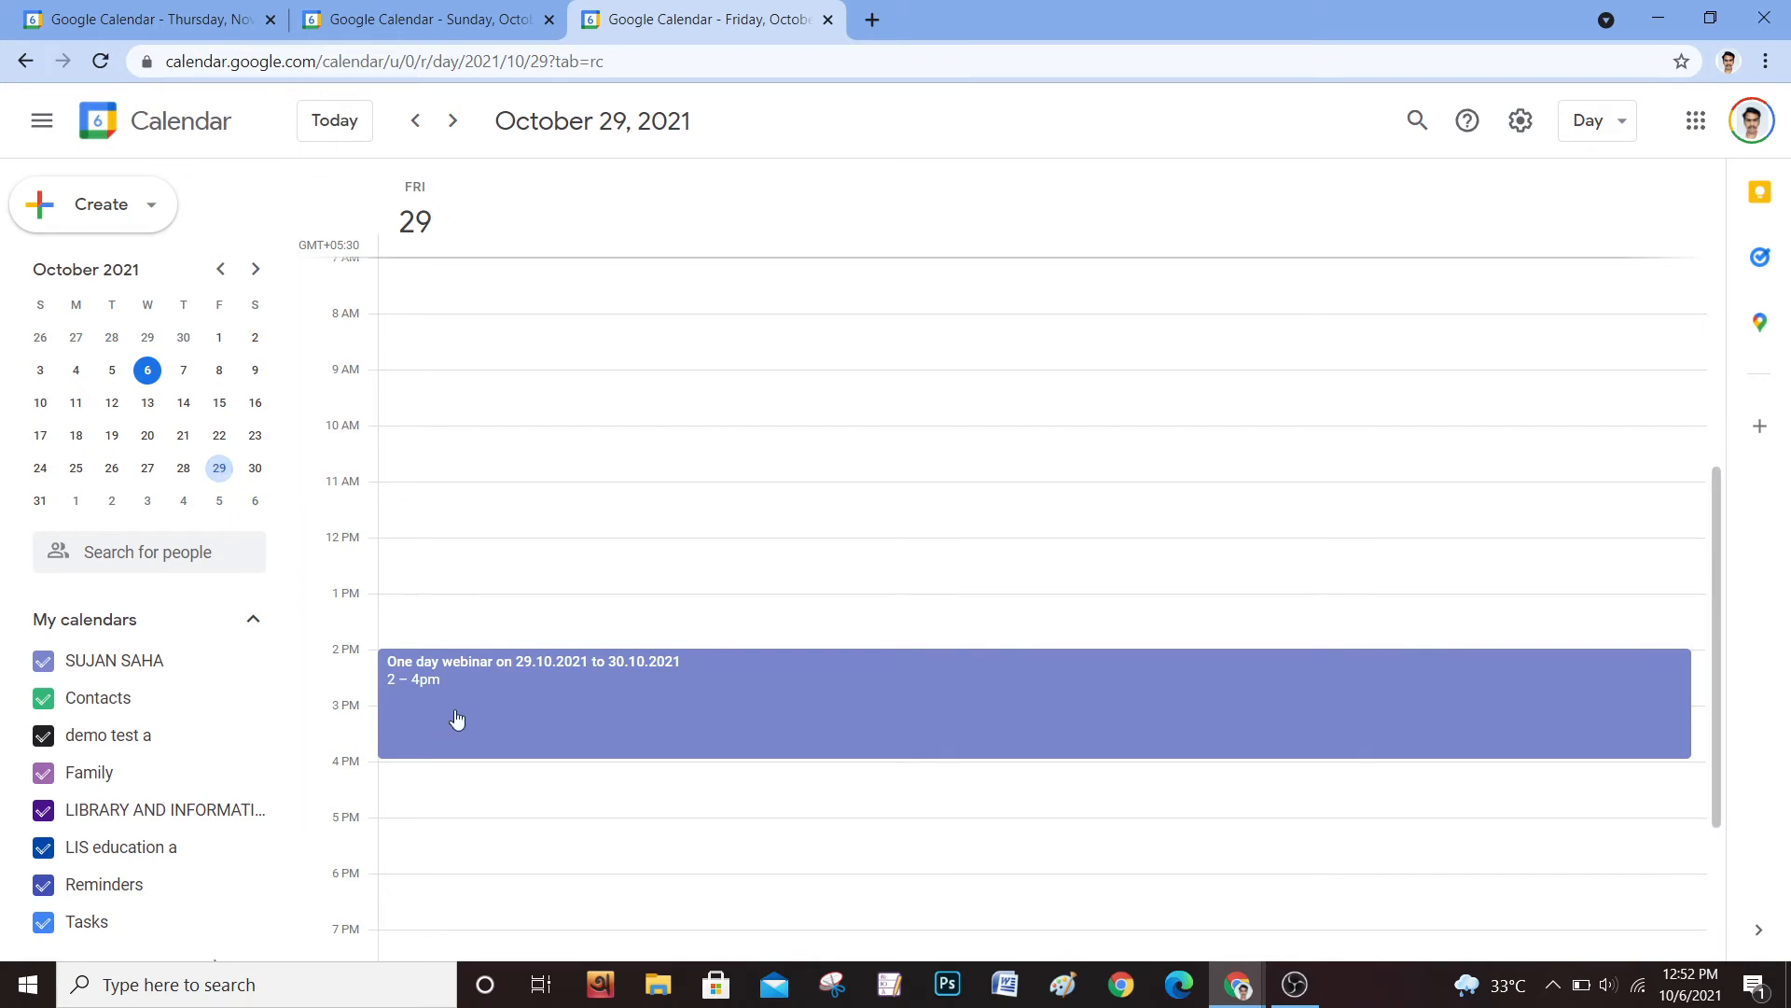
Compare the webinar's details and Google Meet link on October 30 and October 29
click(255, 471)
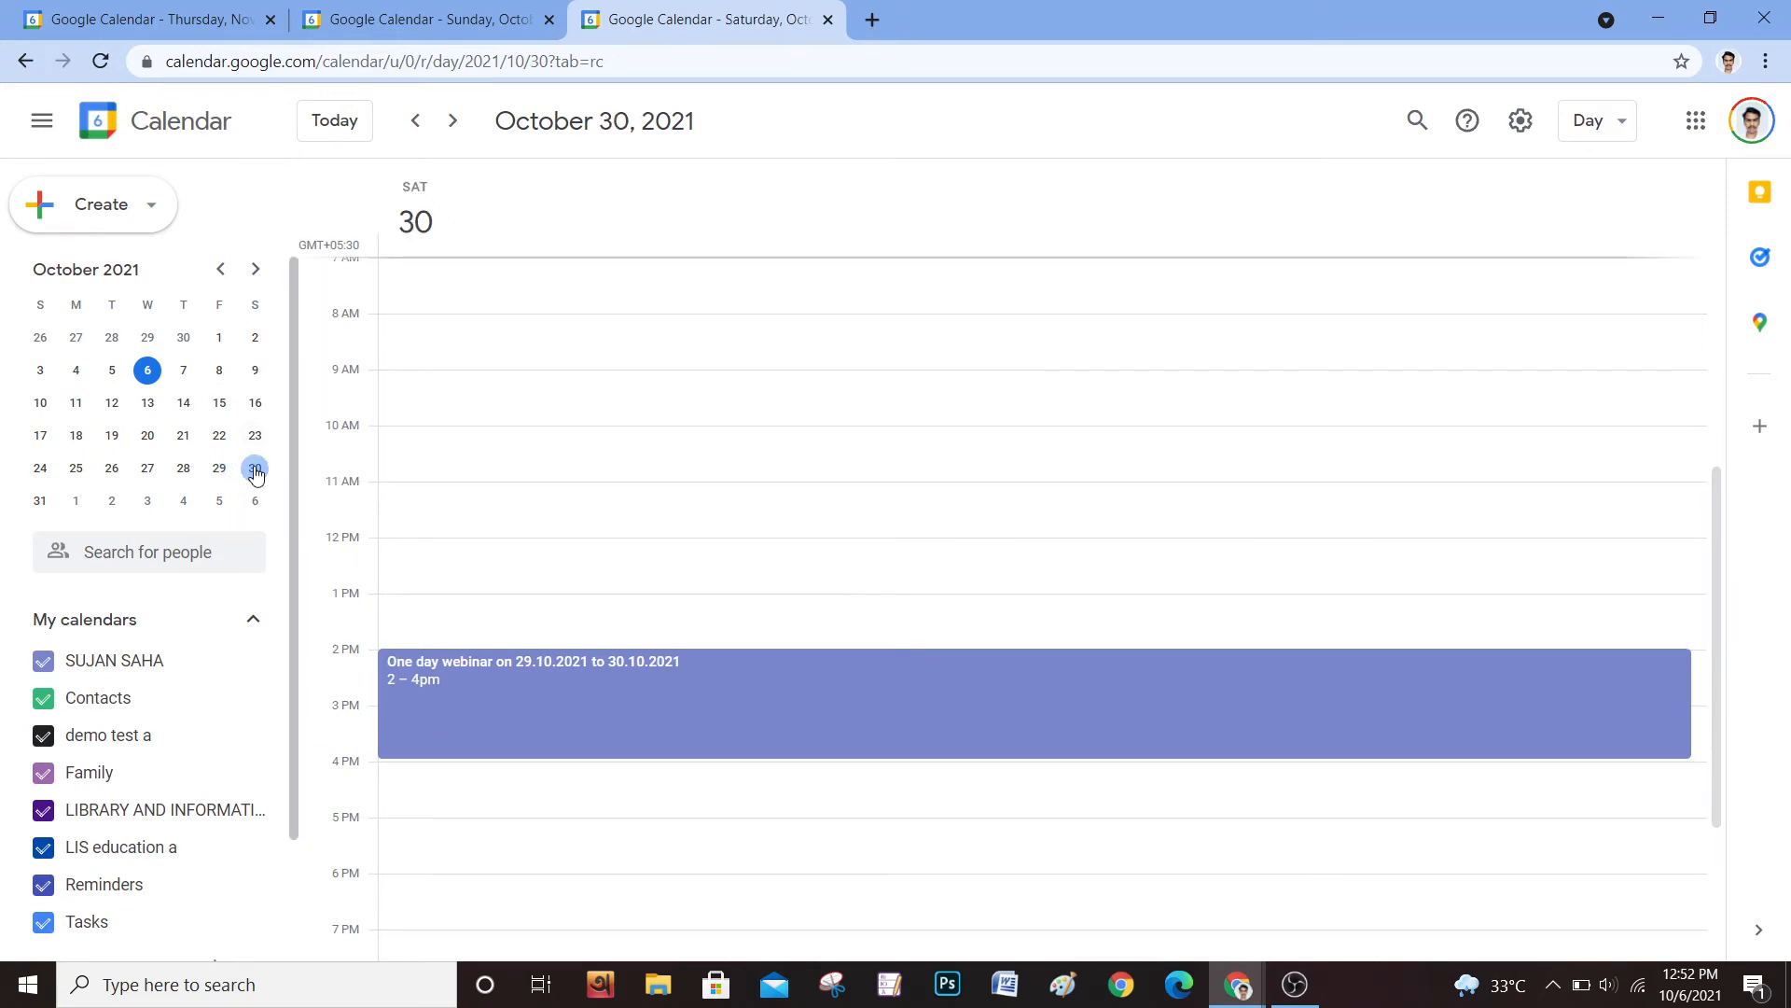
click(544, 703)
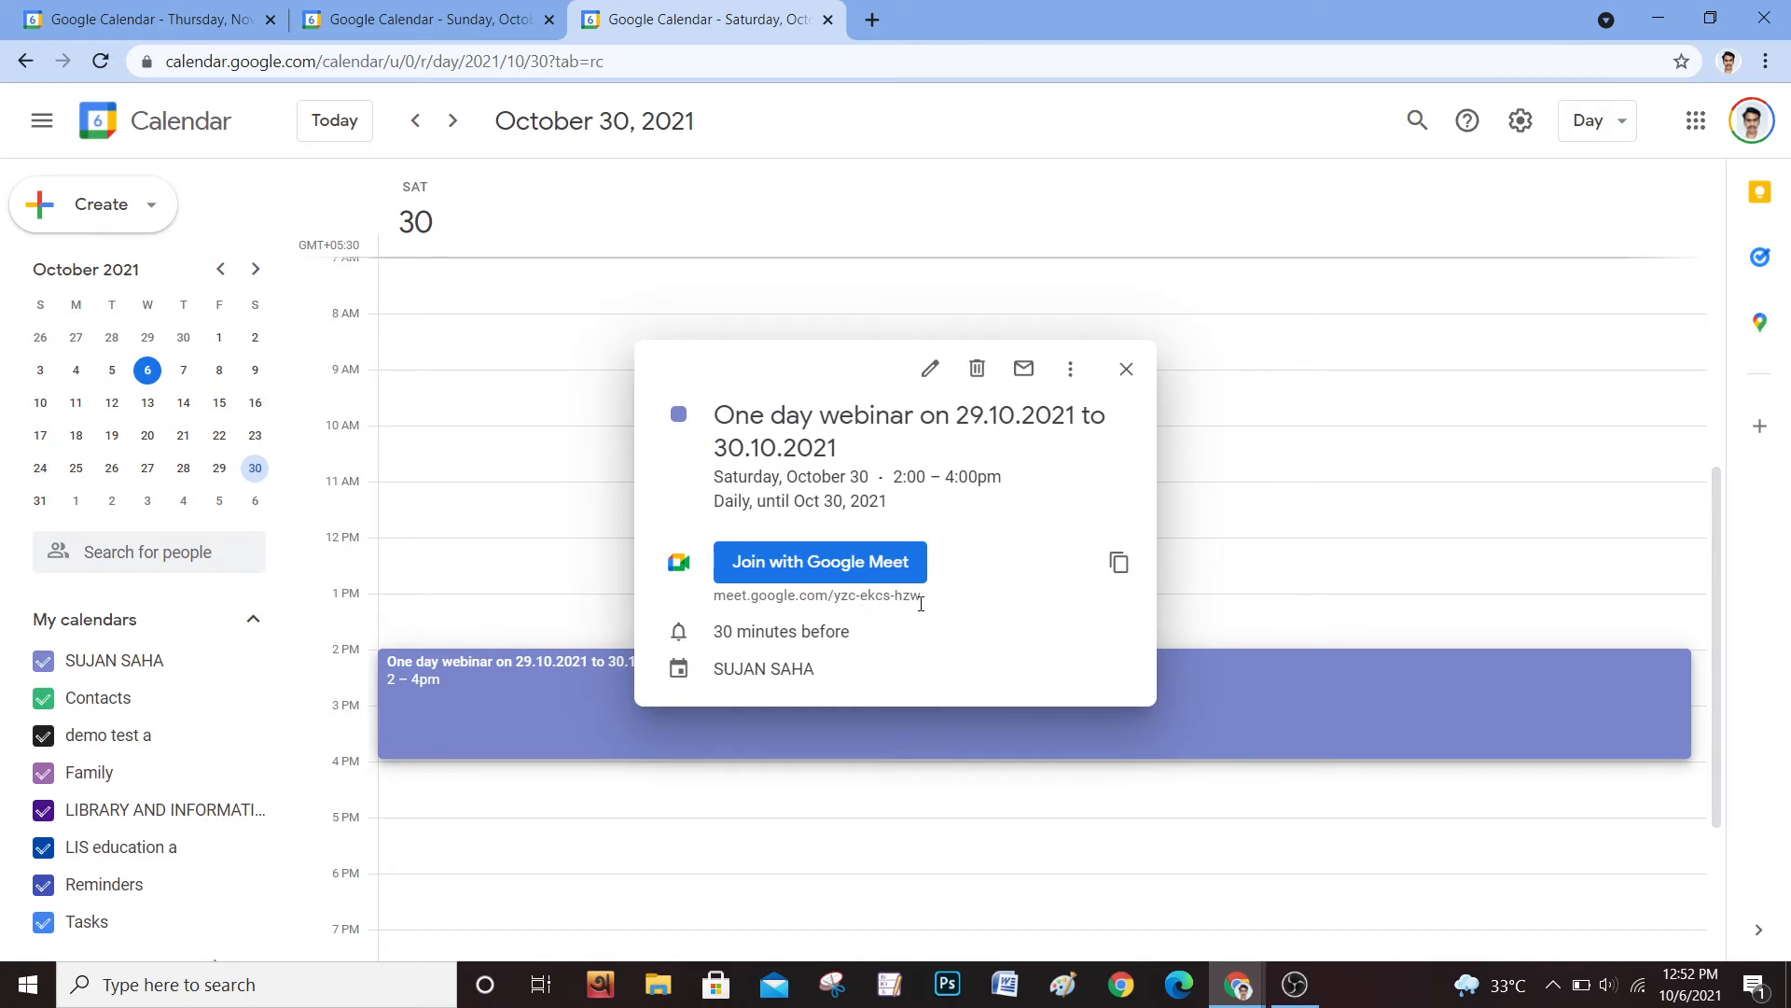
drag(921, 604, 894, 599)
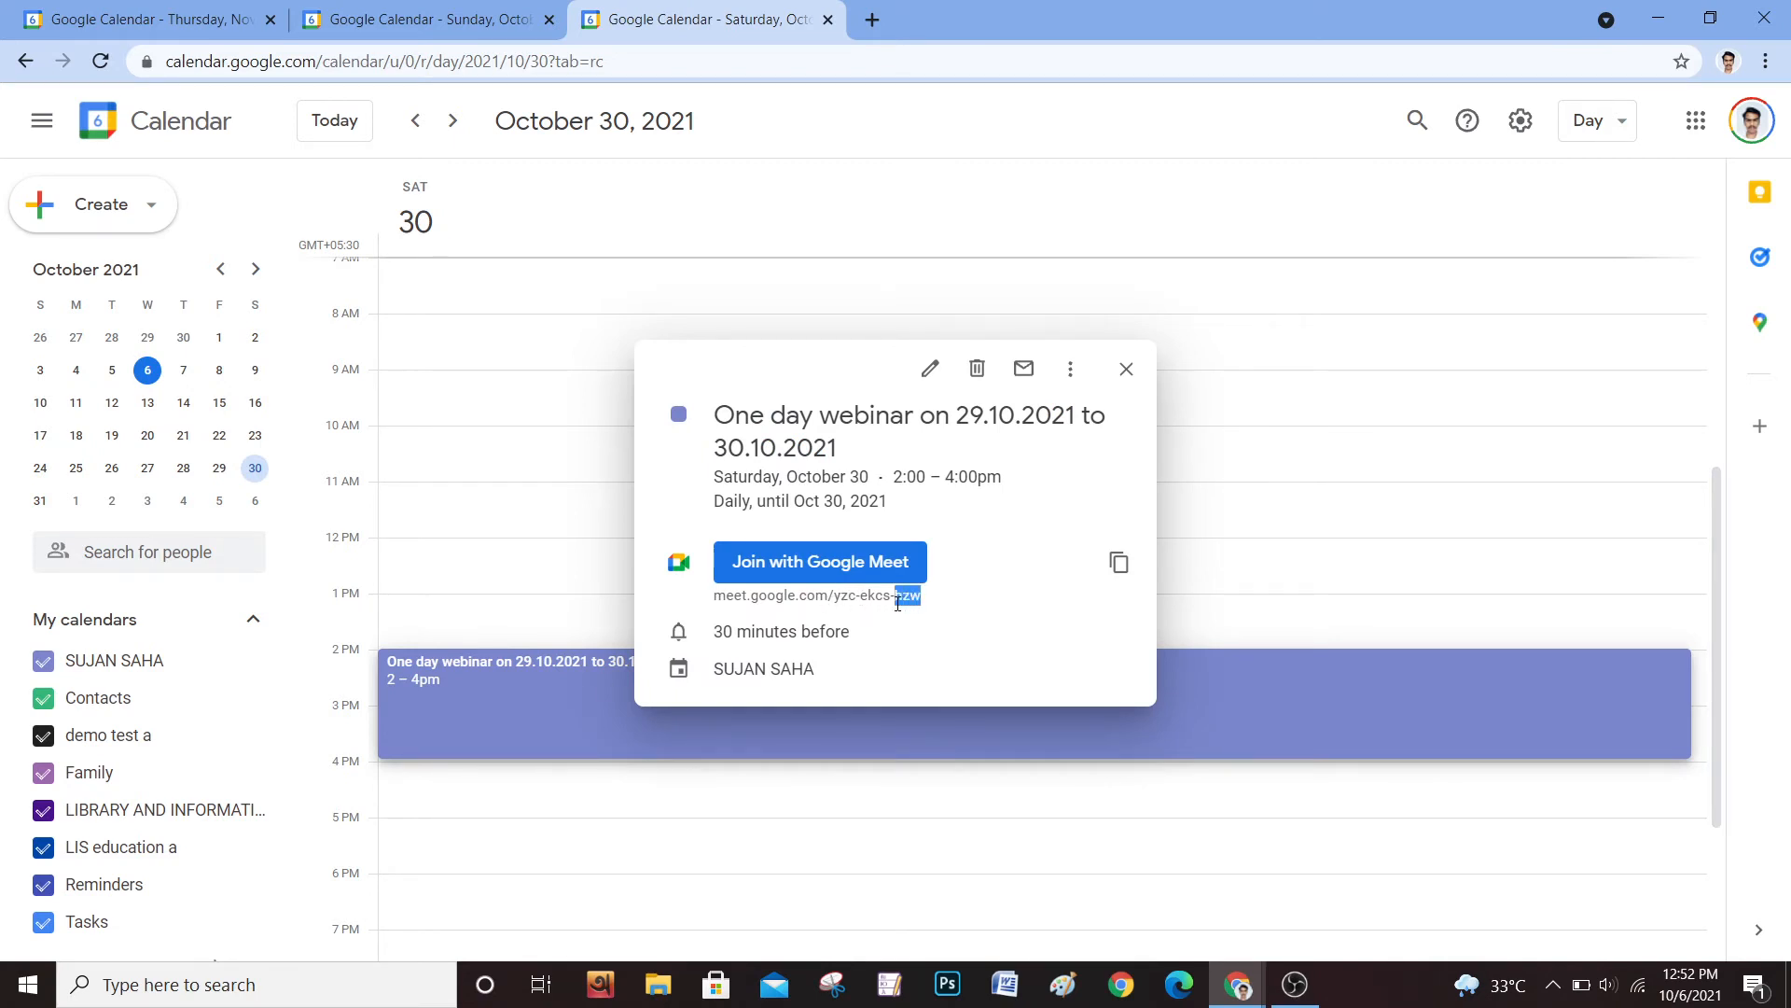
click(219, 467)
click(658, 703)
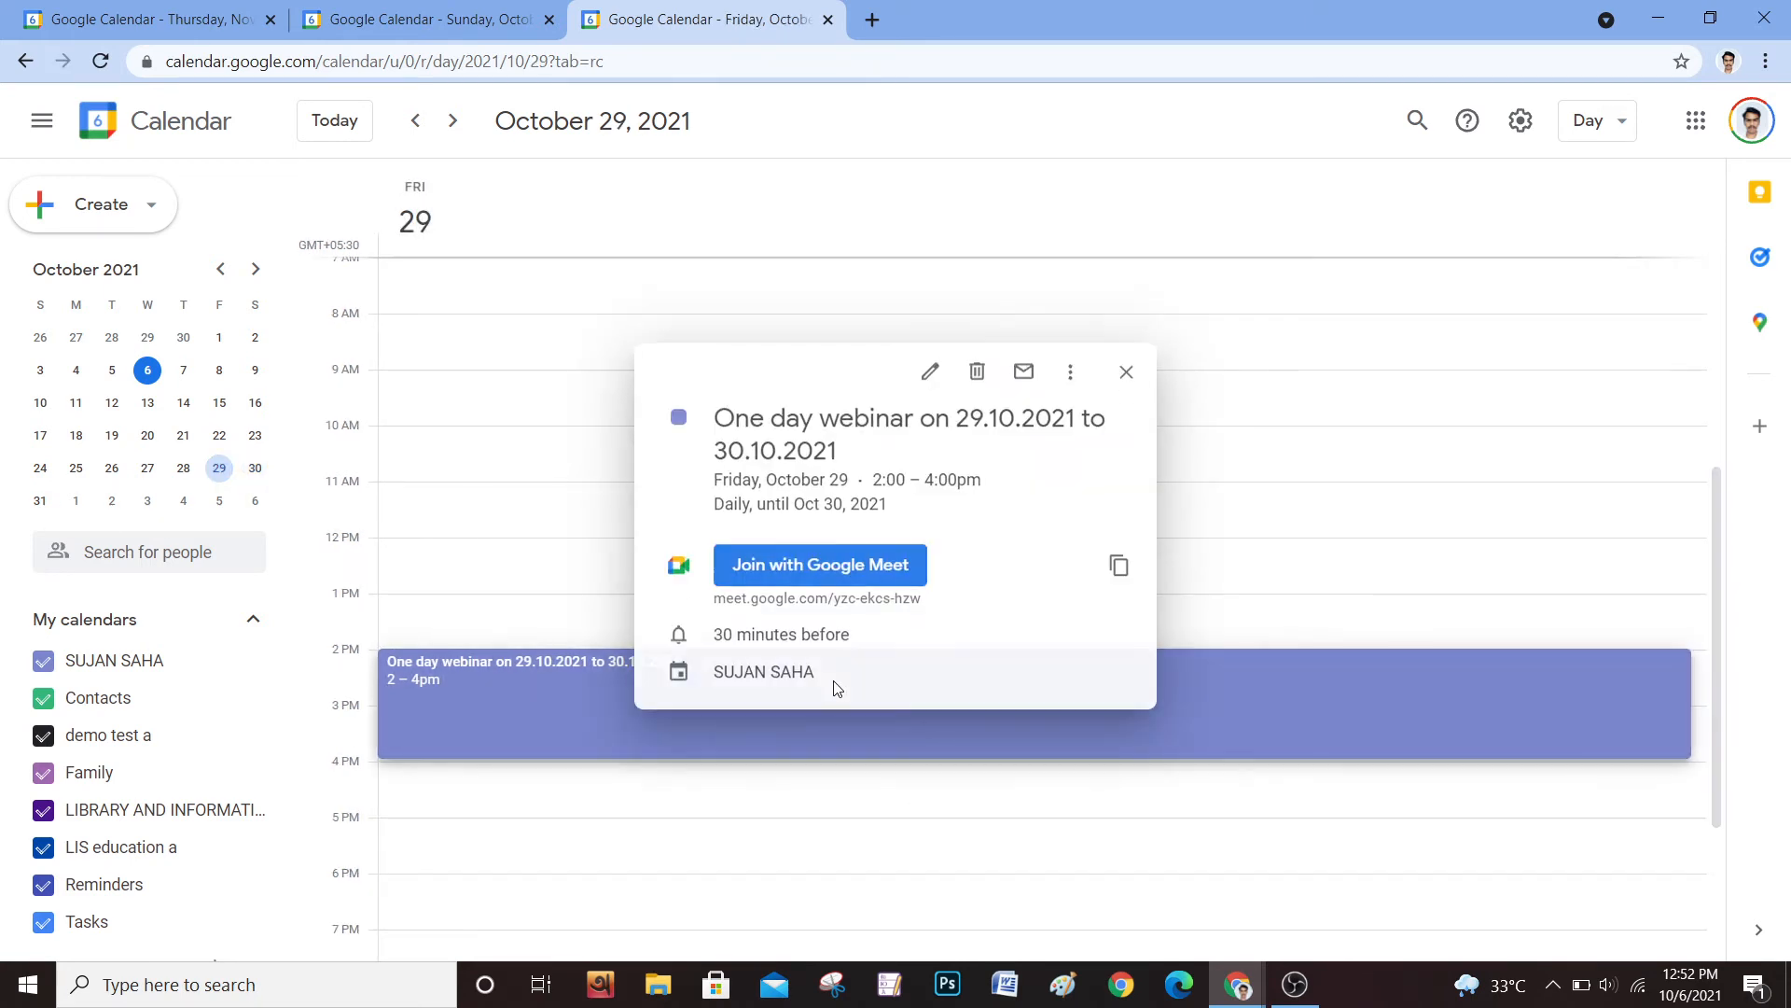
drag(919, 597, 891, 597)
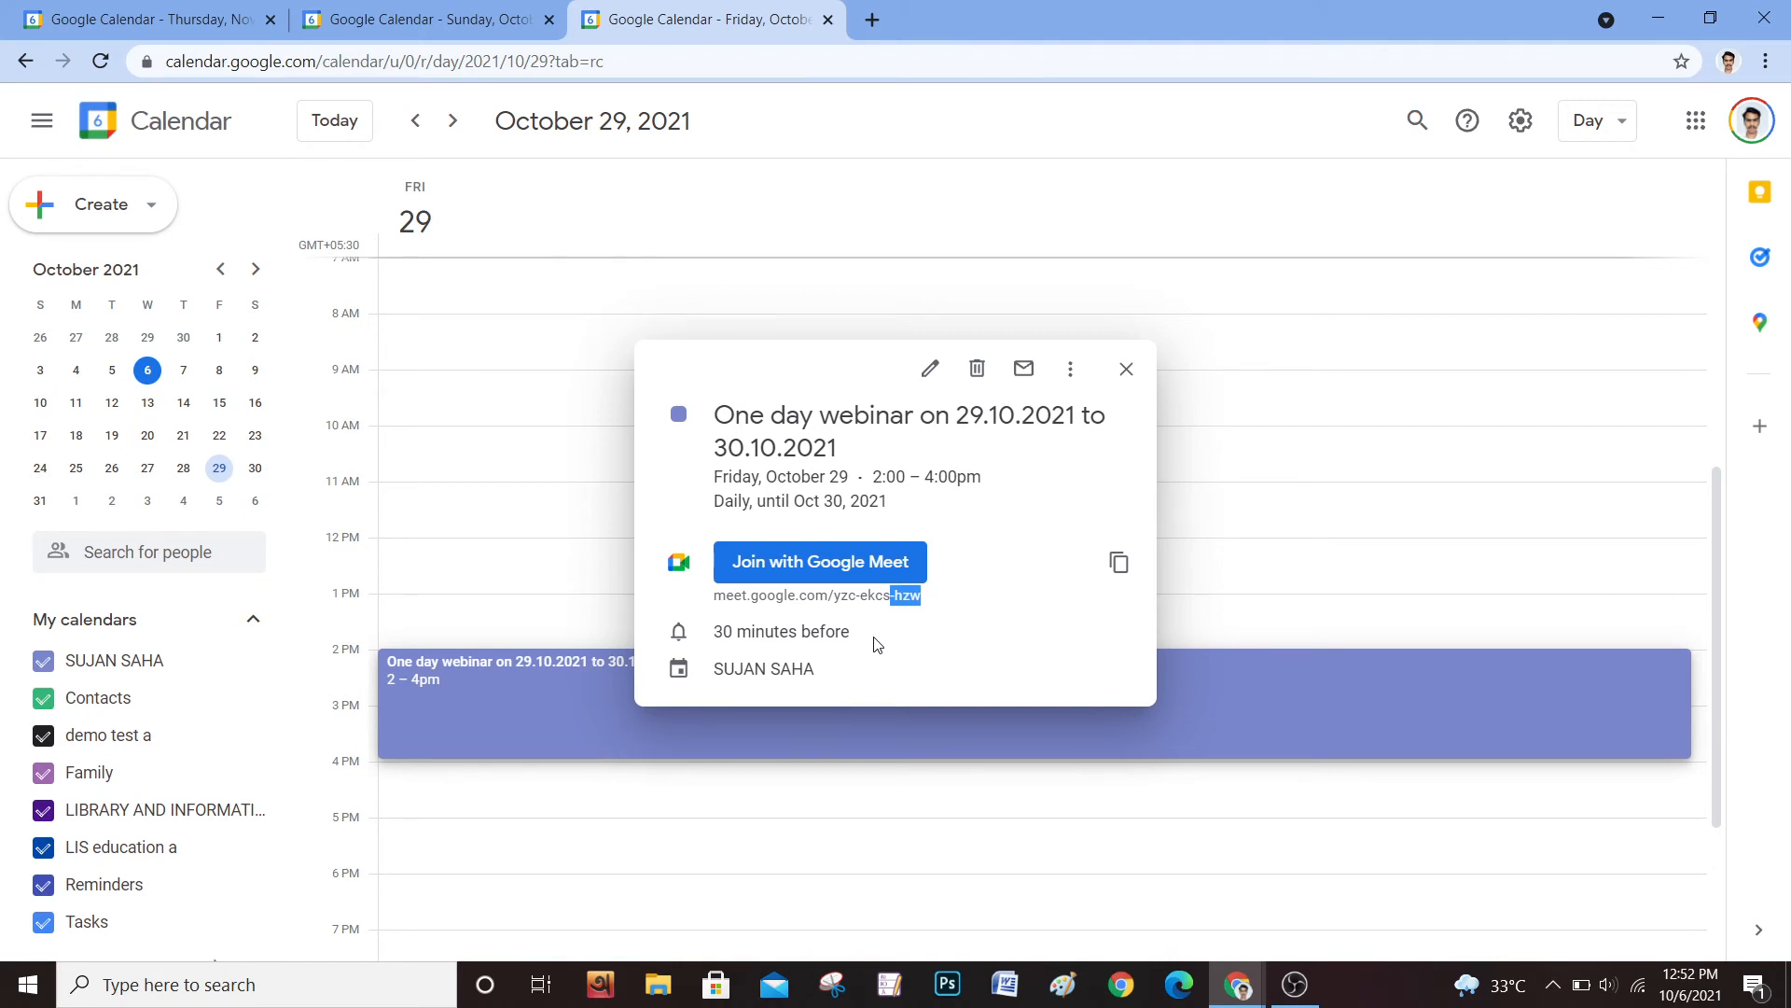
click(587, 719)
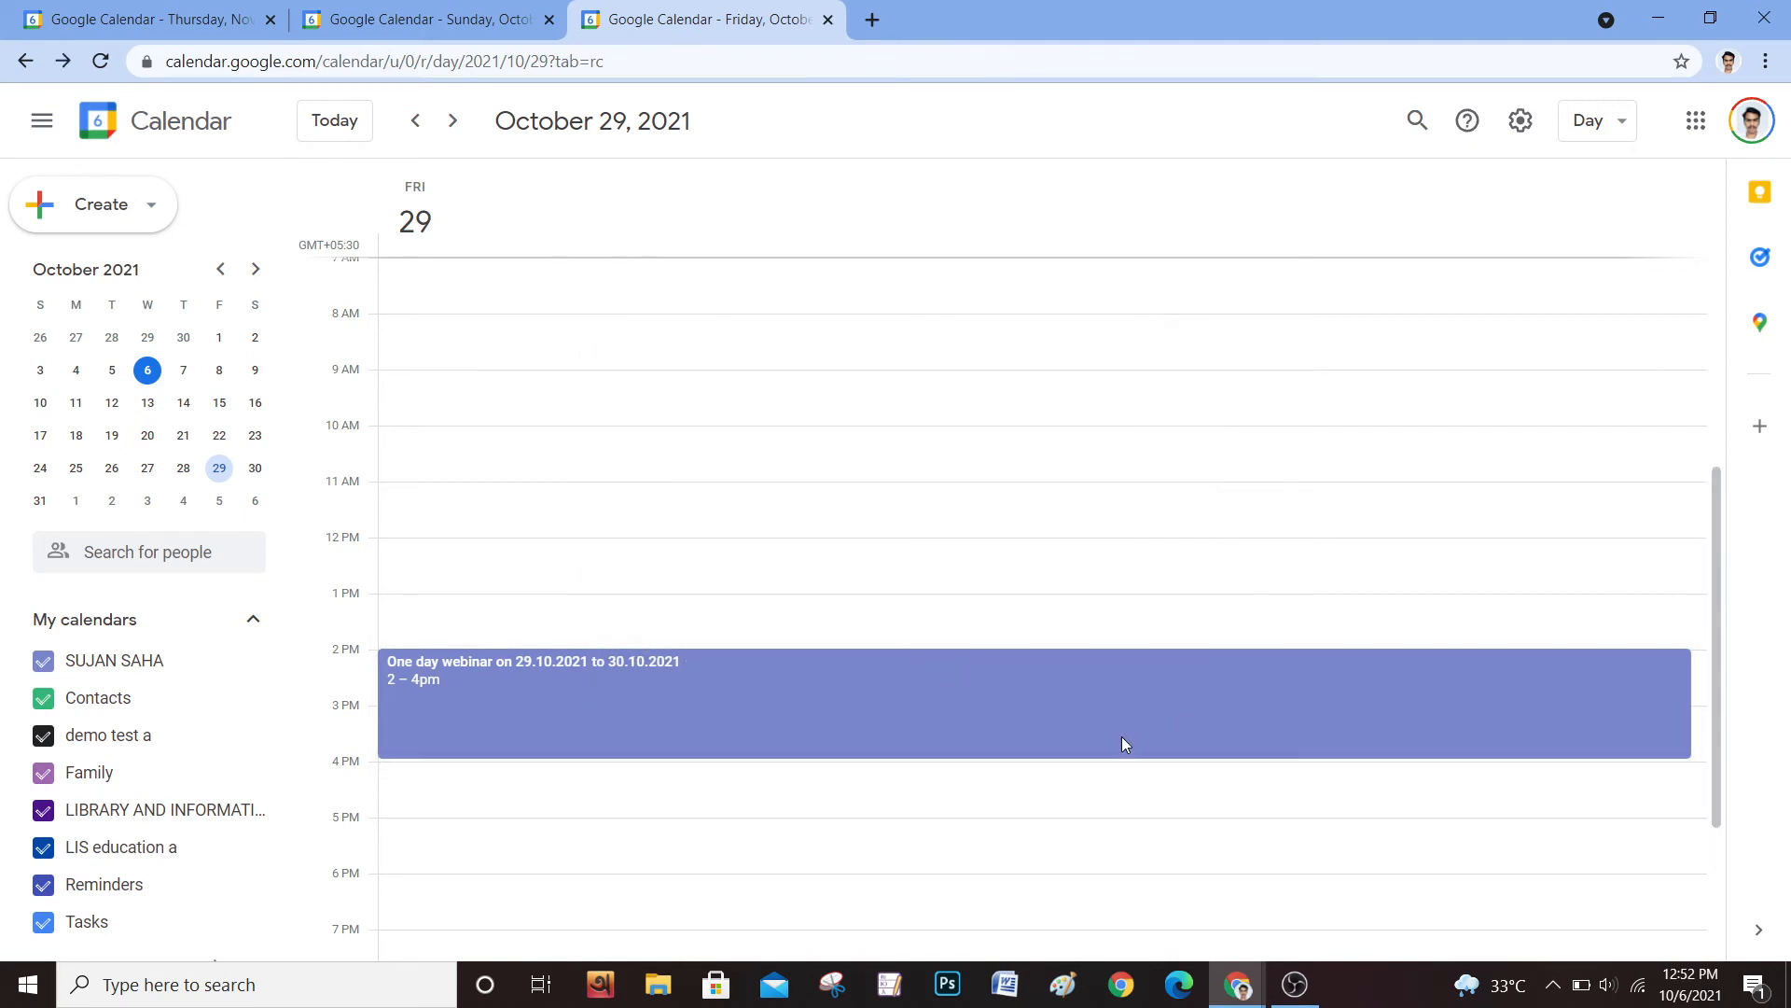